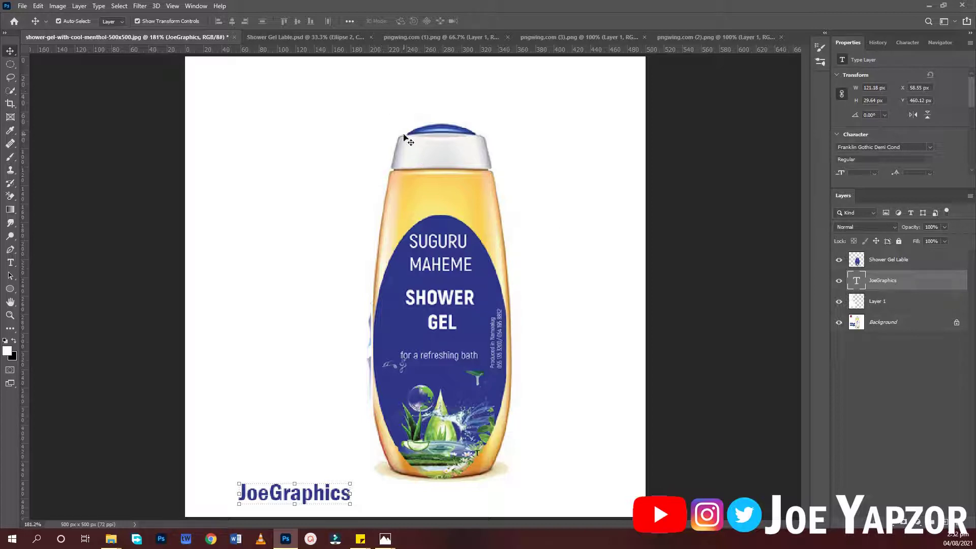
# Create a new 4 × 8 inch document at 300 ppi (1200 × 2400 px)
pyautogui.click(22, 6)
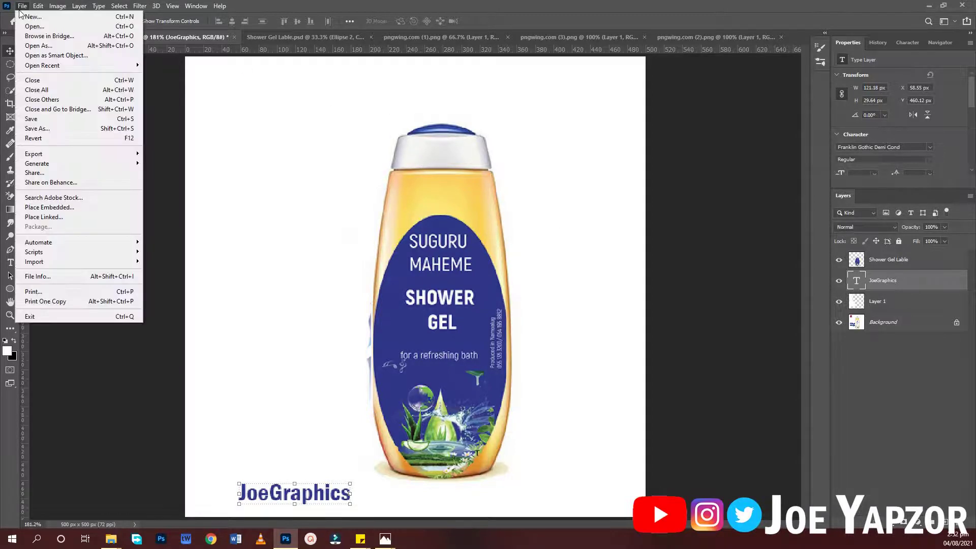
pyautogui.click(26, 19)
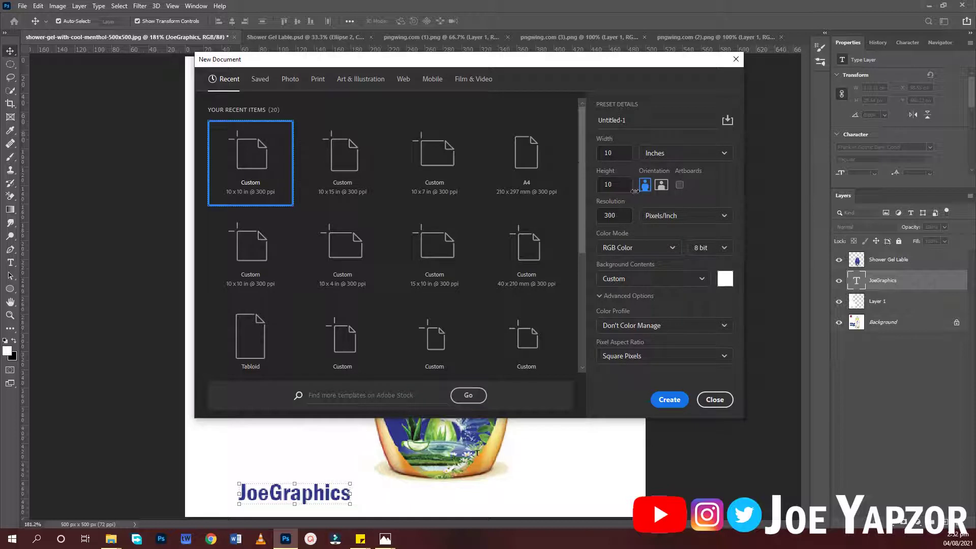
pyautogui.click(624, 155)
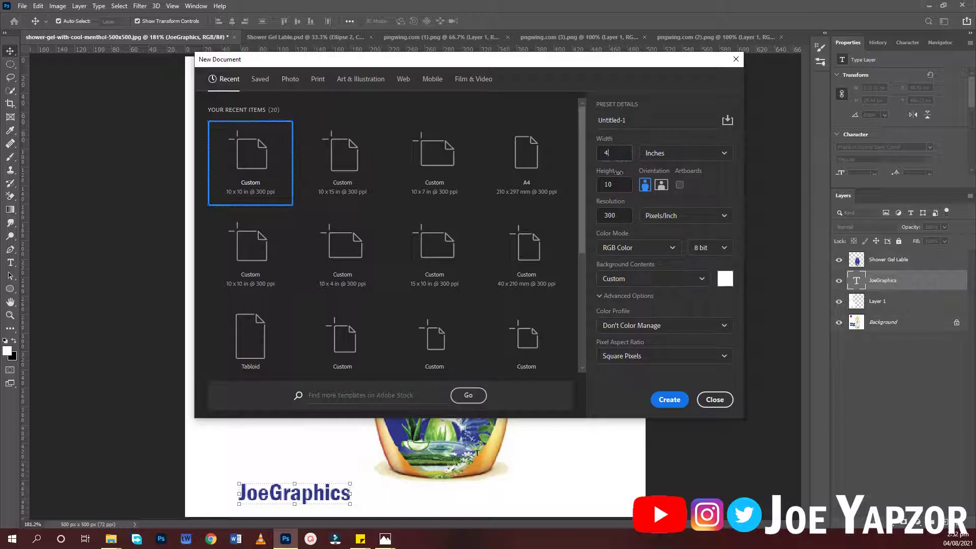
pyautogui.write('4')
pyautogui.click(609, 186)
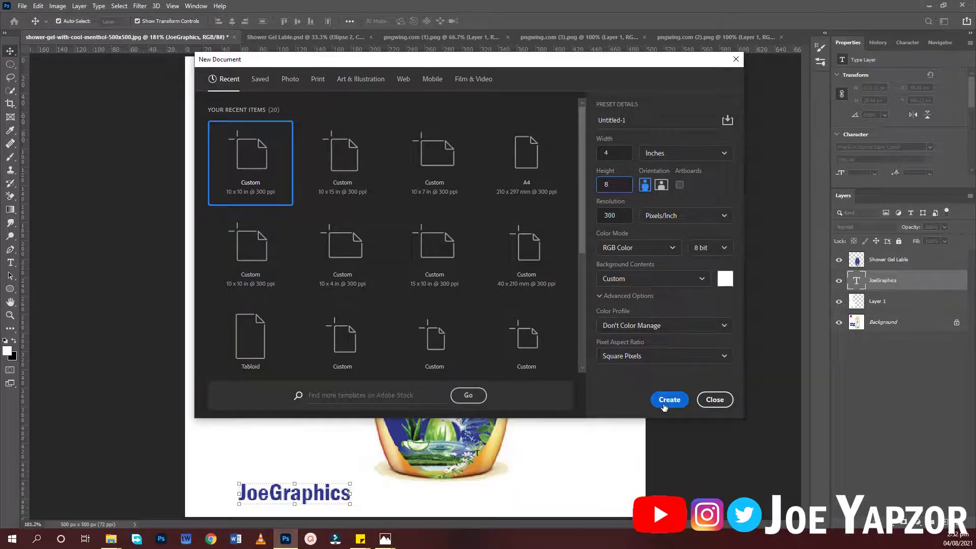
pyautogui.click(664, 403)
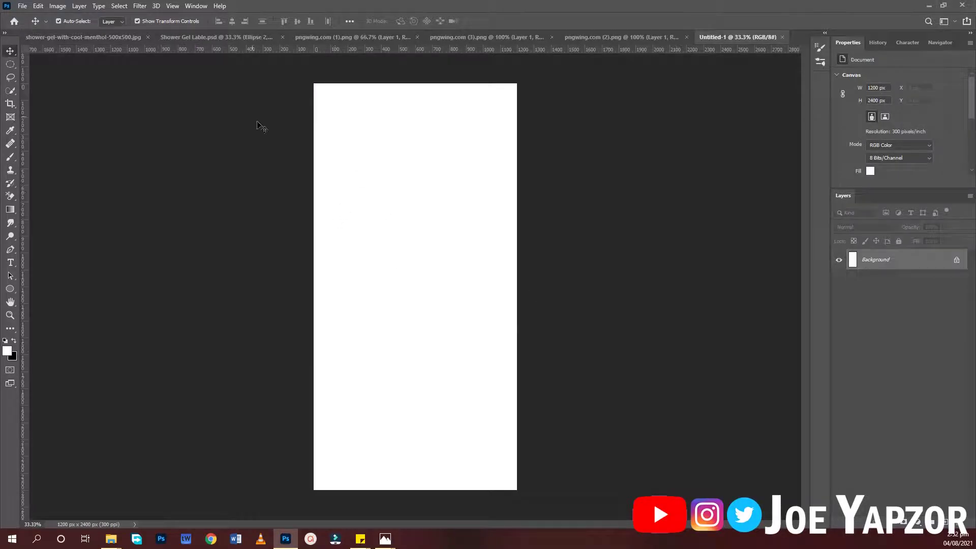
# Add horizontal guides at 3% and 97% of the canvas height
pyautogui.click(172, 6)
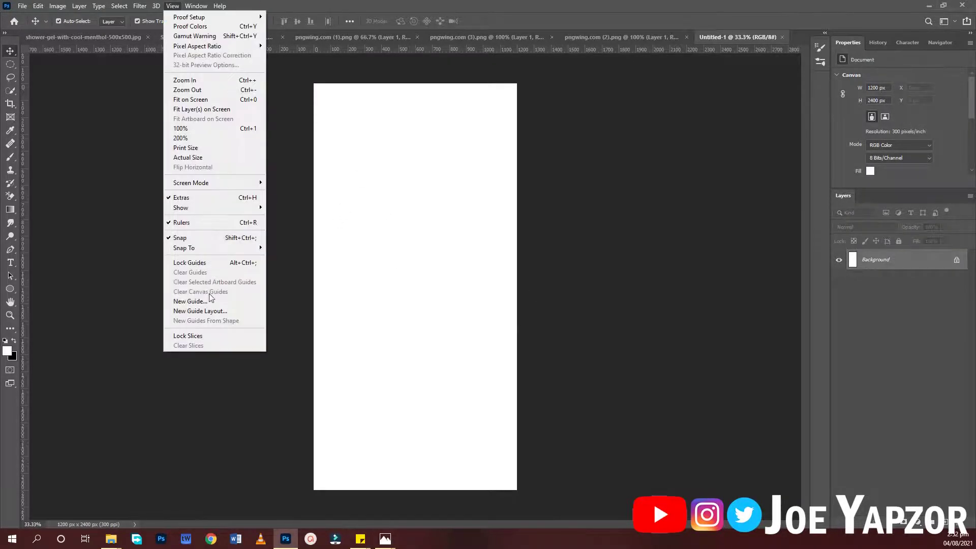
pyautogui.click(206, 302)
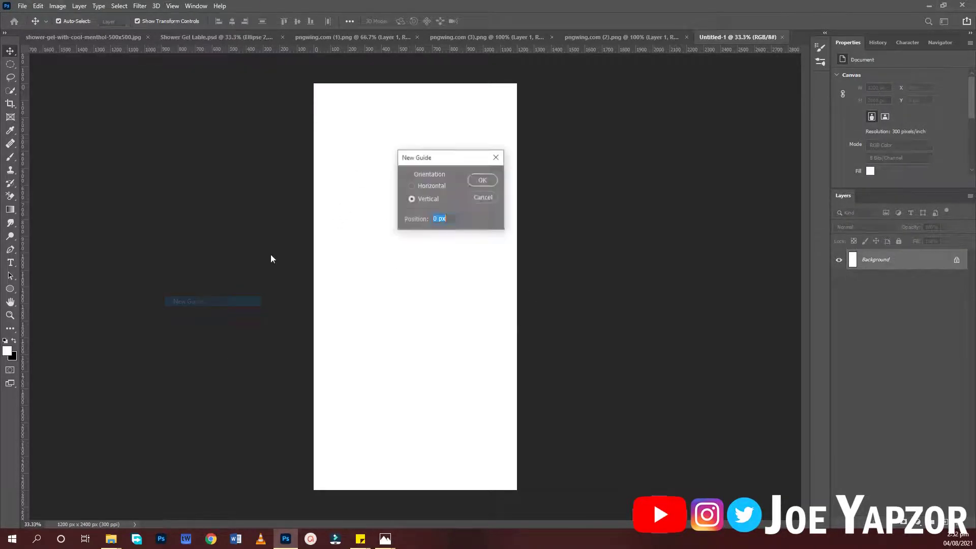
pyautogui.click(432, 189)
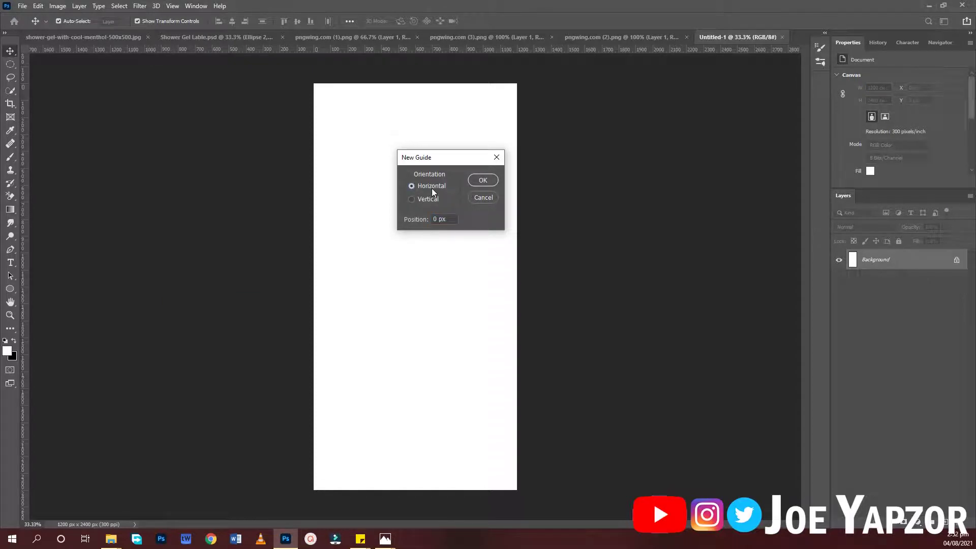
pyautogui.doubleClick(447, 219)
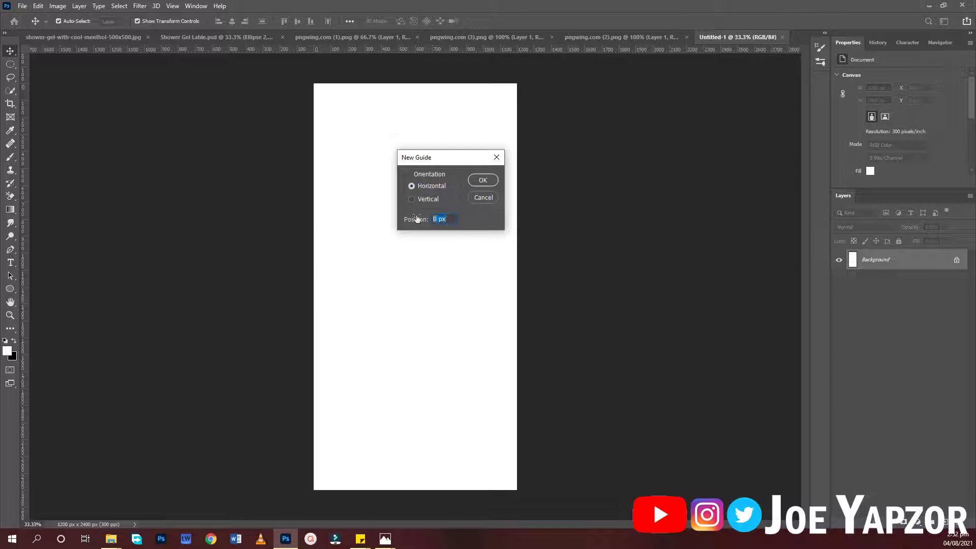
pyautogui.write('3')
pyautogui.press('Return')
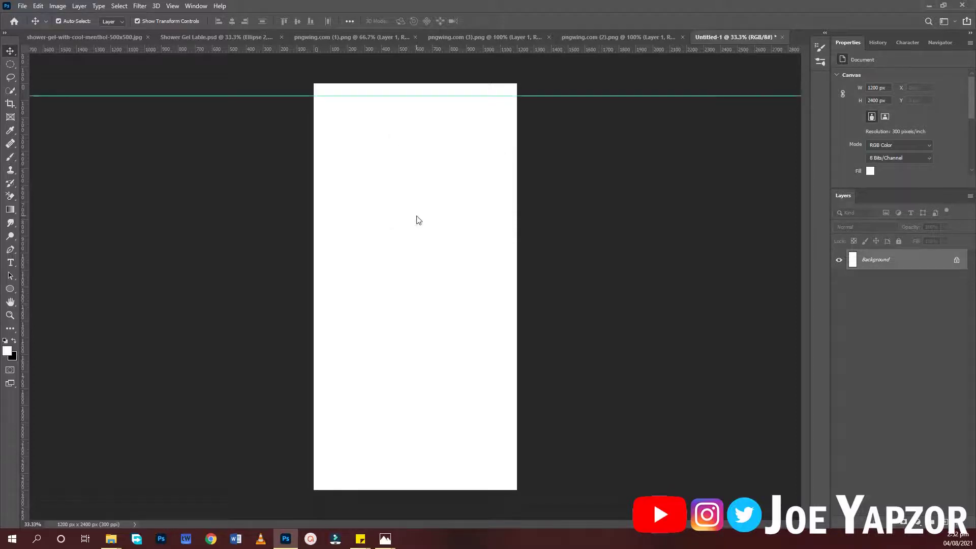
pyautogui.click(173, 5)
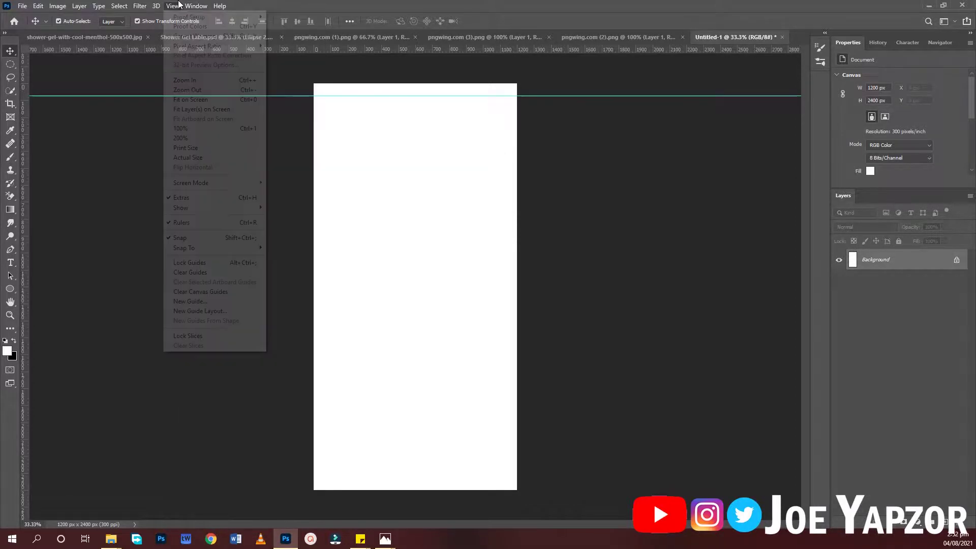
pyautogui.click(212, 302)
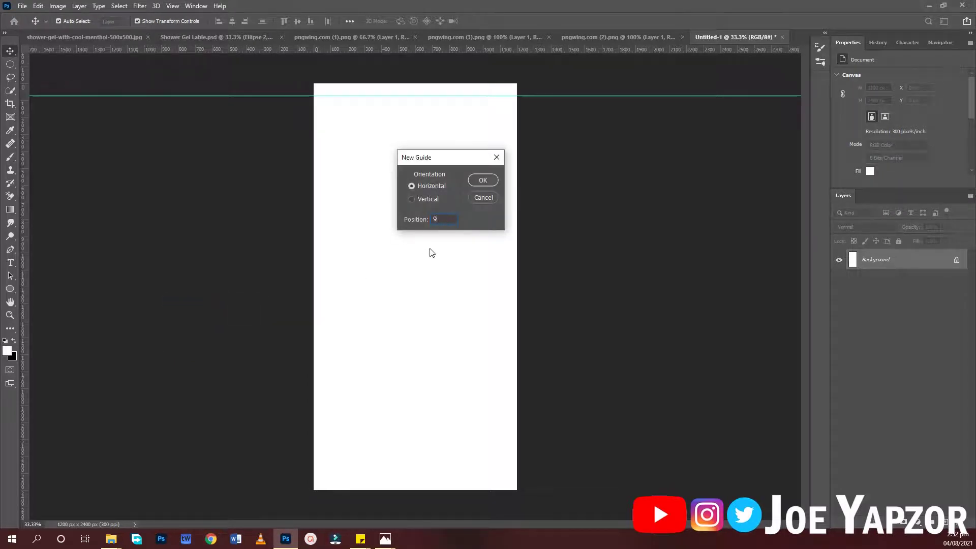
pyautogui.write('97%')
pyautogui.press('Return')
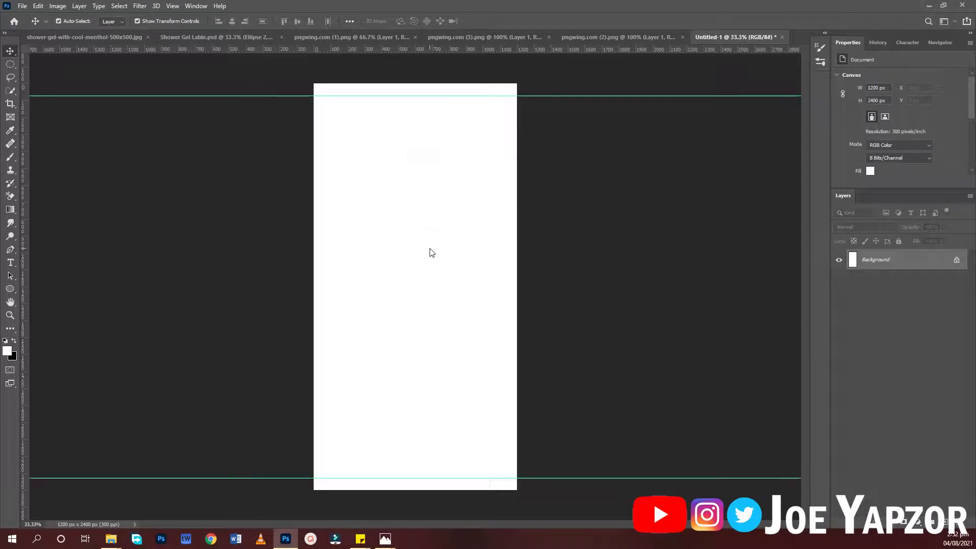
# Add a vertical guide at 50% down the canvas centre
pyautogui.click(178, 5)
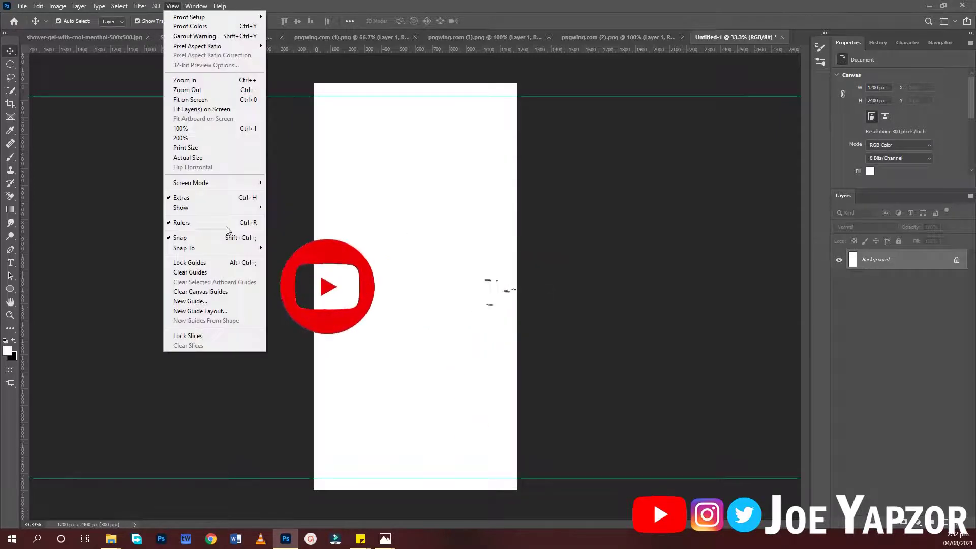
pyautogui.click(220, 301)
pyautogui.click(432, 200)
pyautogui.write('50%')
pyautogui.press('Return')
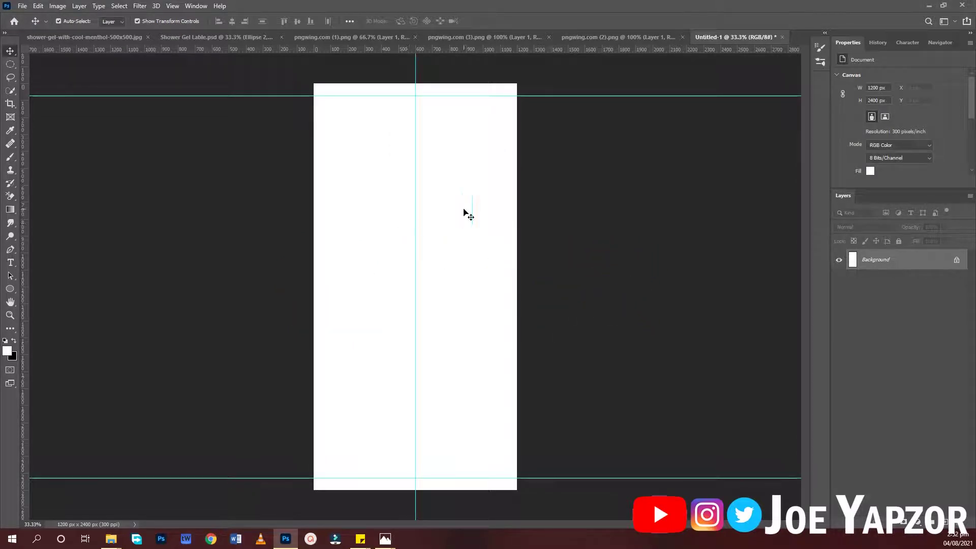
# Draw a tall ellipse between the top and bottom guides and fill it navy blue
pyautogui.click(10, 290)
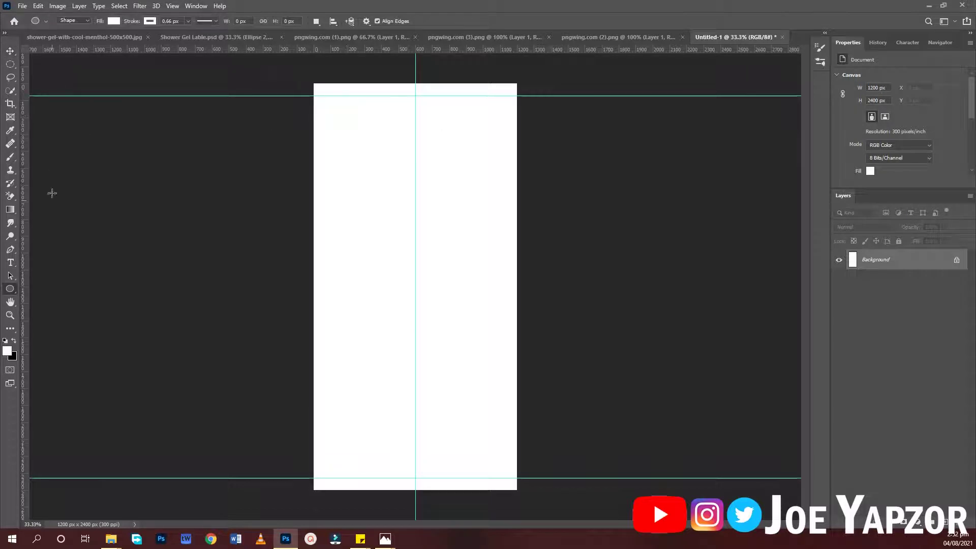
pyautogui.rightClick(10, 290)
pyautogui.click(41, 300)
pyautogui.moveTo(371, 124); pyautogui.dragTo(462, 478)
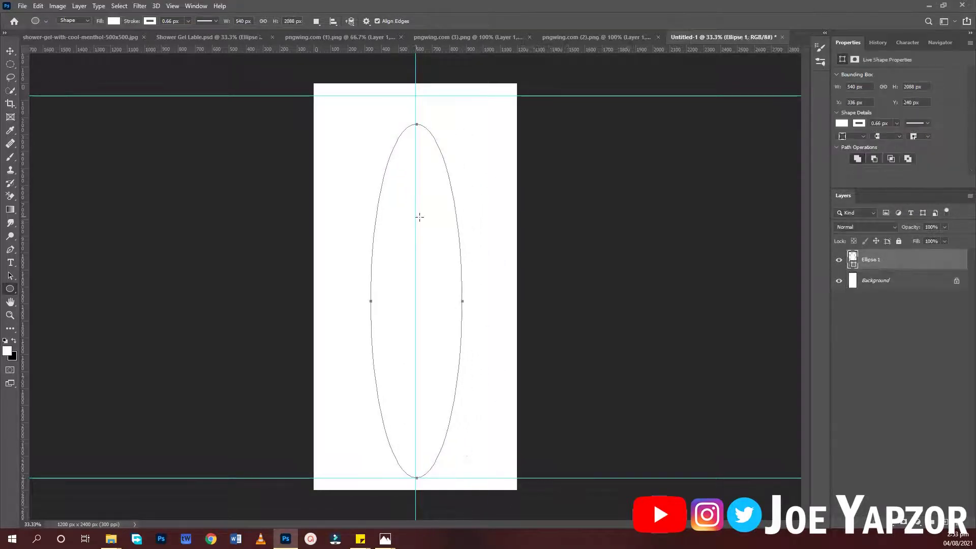
pyautogui.click(112, 21)
pyautogui.click(78, 75)
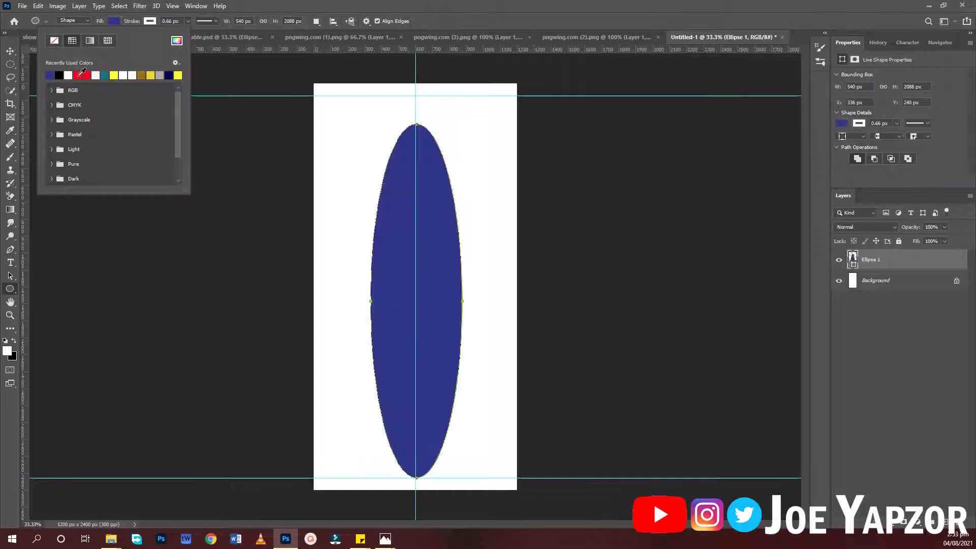
# Stretch Ellipse 1 to about 1135 × 2255 px, nearly the full canvas width, and lock it
pyautogui.click(10, 51)
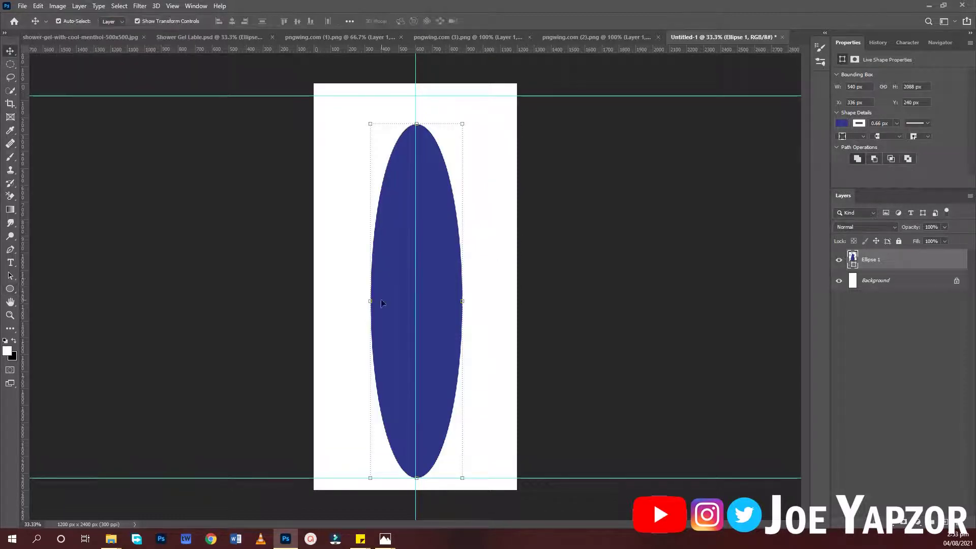
pyautogui.moveTo(373, 300); pyautogui.dragTo(320, 286)
pyautogui.moveTo(410, 268); pyautogui.dragTo(434, 243)
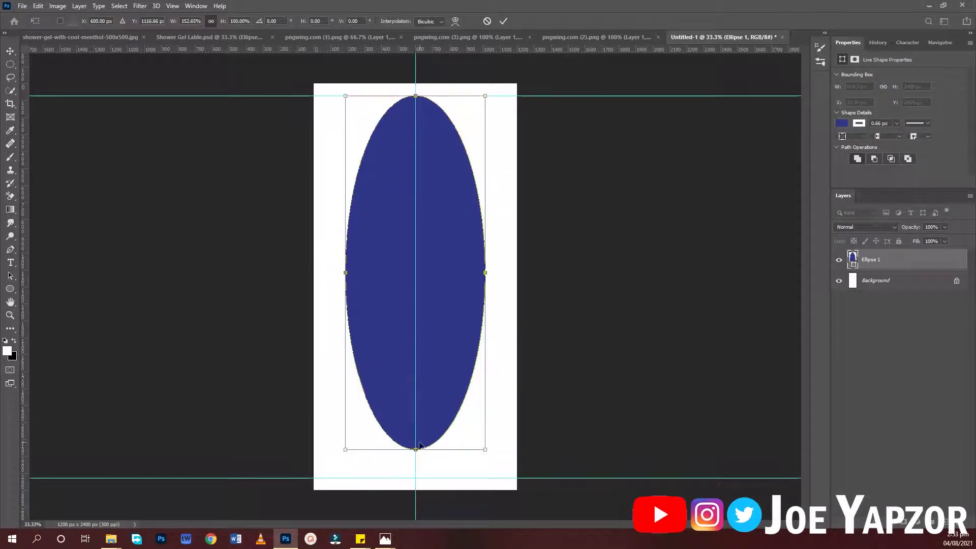
pyautogui.moveTo(417, 445); pyautogui.dragTo(415, 477)
pyautogui.moveTo(339, 287); pyautogui.dragTo(318, 287)
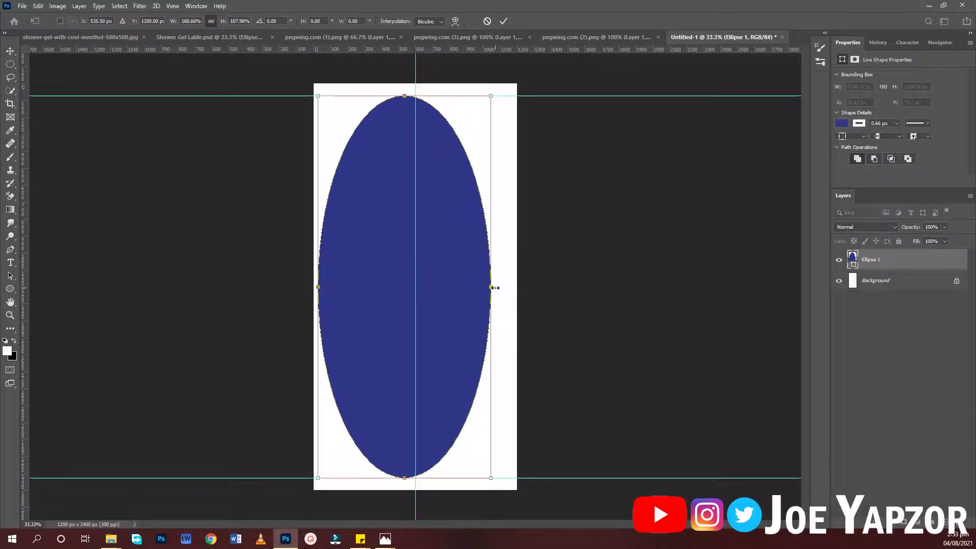
pyautogui.moveTo(494, 287); pyautogui.dragTo(514, 288)
pyautogui.press('Return')
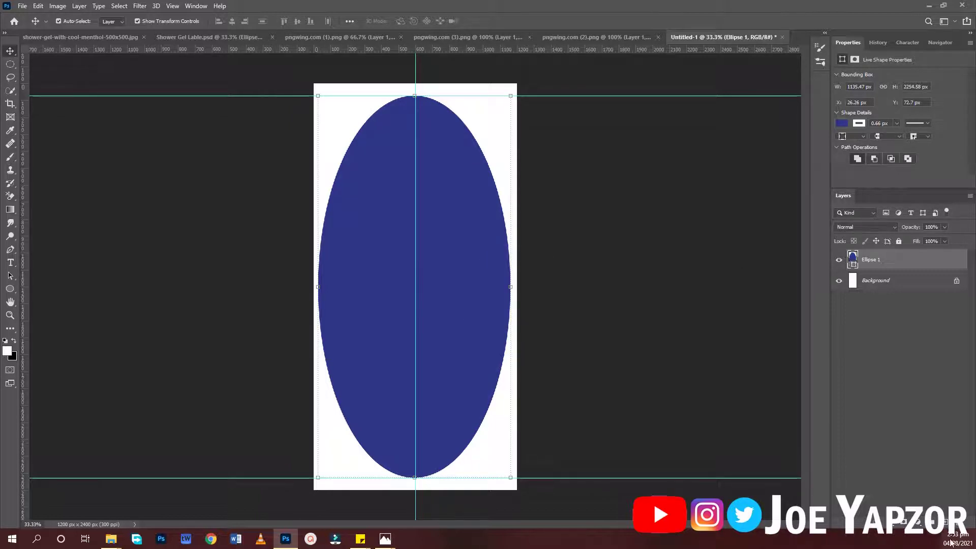
pyautogui.click(898, 241)
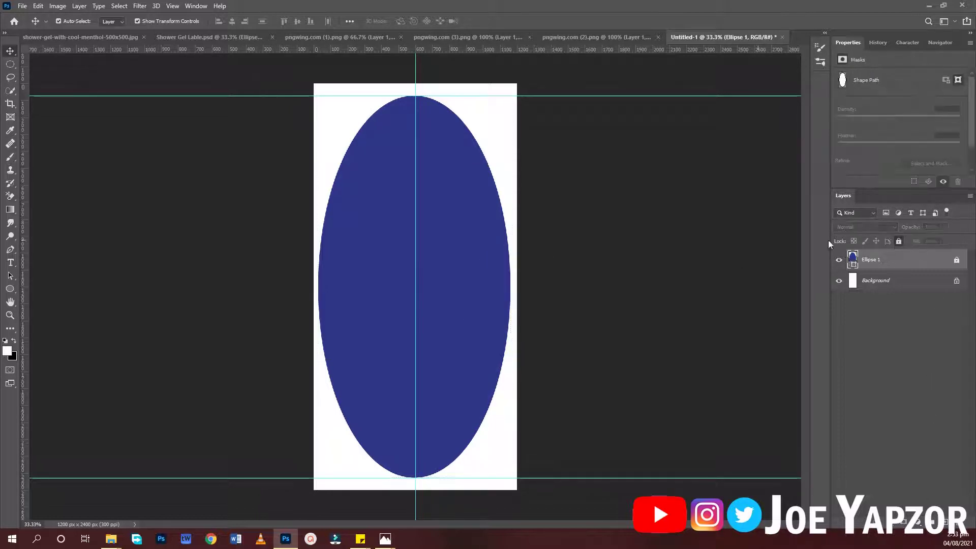
# Start a text layer near the ellipse top and set its font to Akrobat Bold
pyautogui.click(650, 251)
pyautogui.press('t')
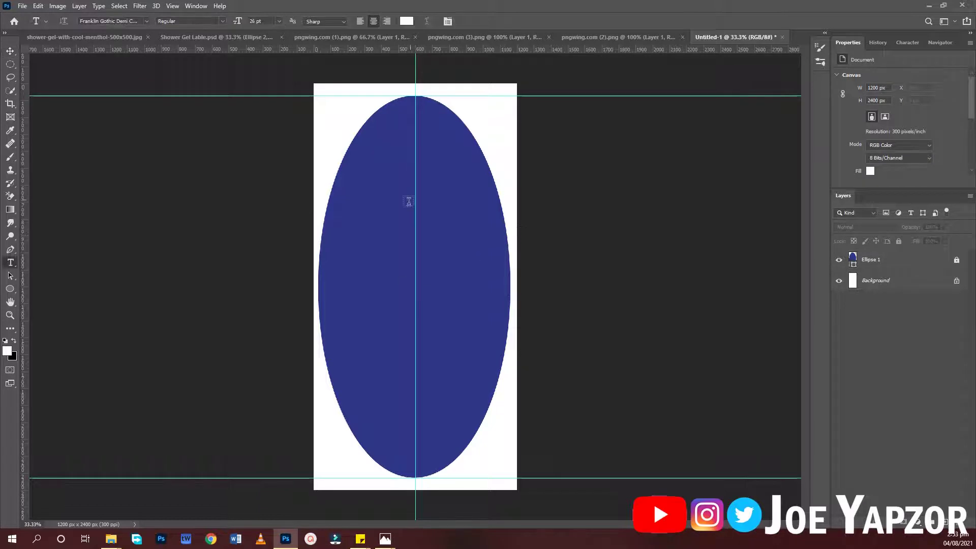
pyautogui.click(379, 142)
pyautogui.moveTo(401, 230); pyautogui.dragTo(426, 239)
pyautogui.write('SURUD\\\\\\')
pyautogui.hotkey('ctrl', 'a')
pyautogui.click(124, 22)
pyautogui.write('AKRO')
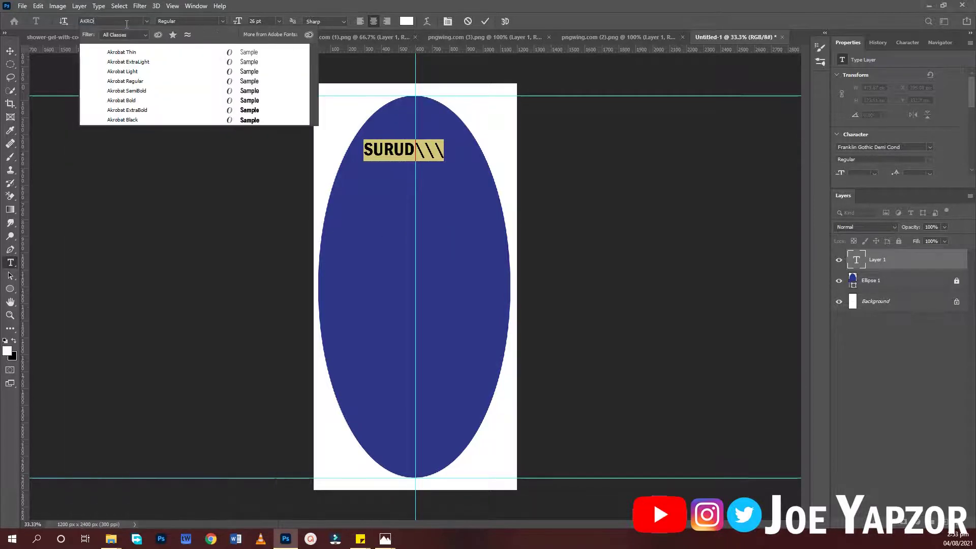
pyautogui.click(155, 104)
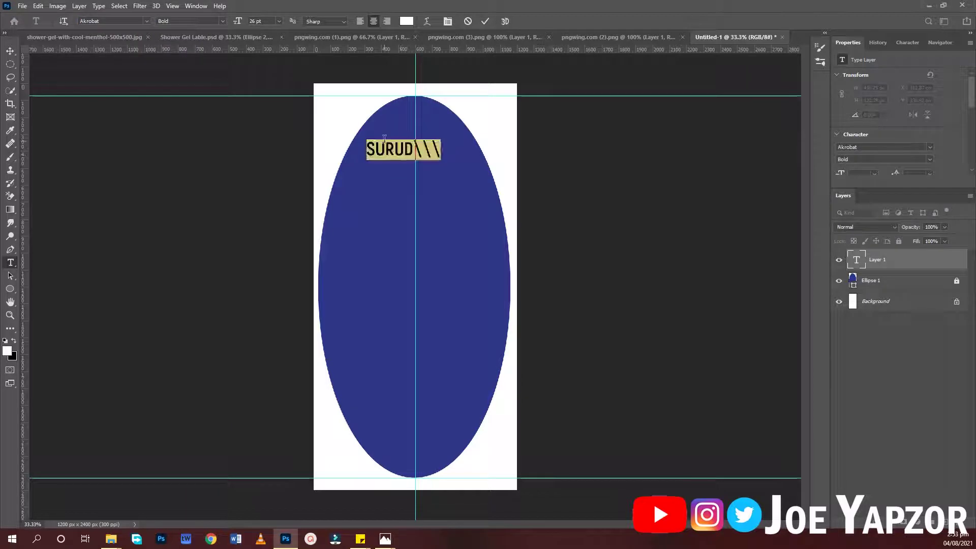
# Type the brand name SUGURU / MAHEME on two lines and commit it
pyautogui.write('SUGURU')
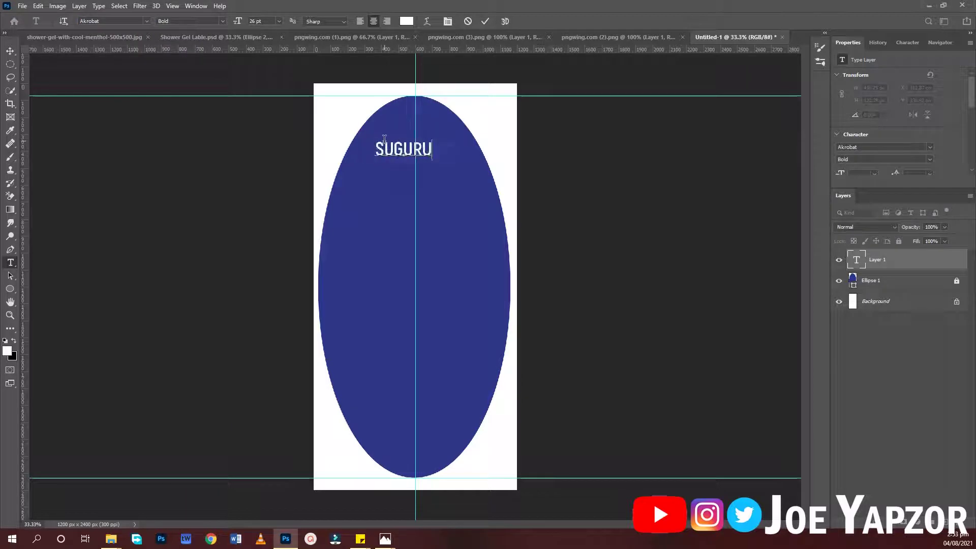
pyautogui.press('Return')
pyautogui.write('MAHEME')
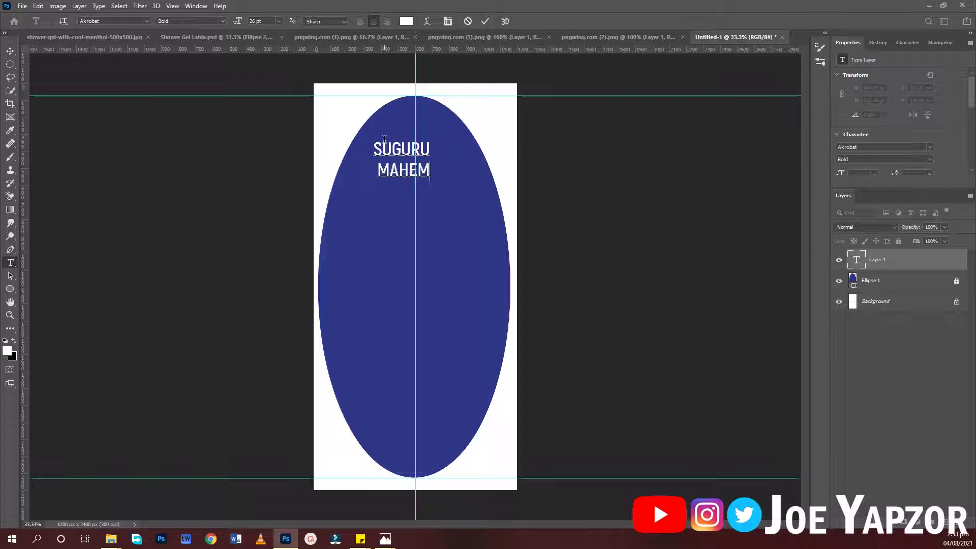
pyautogui.hotkey('ctrl', 'Return')
# Enlarge the brand name to 48 pt with automatic line spacing
pyautogui.moveTo(240, 22)
pyautogui.mouseDown()
pyautogui.moveTo(252, 21)
pyautogui.moveTo(233, 25)
pyautogui.mouseUp()
pyautogui.click(909, 44)
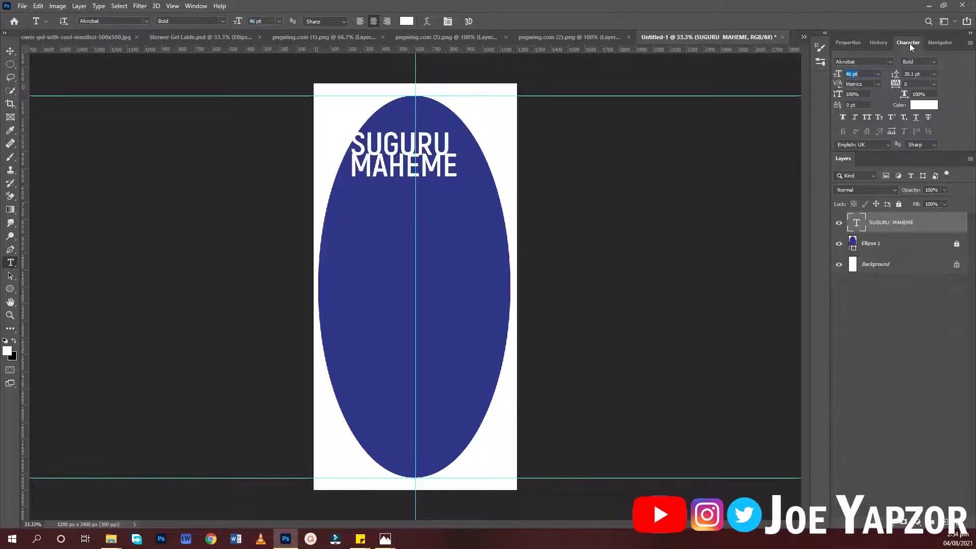
pyautogui.click(935, 74)
pyautogui.click(910, 85)
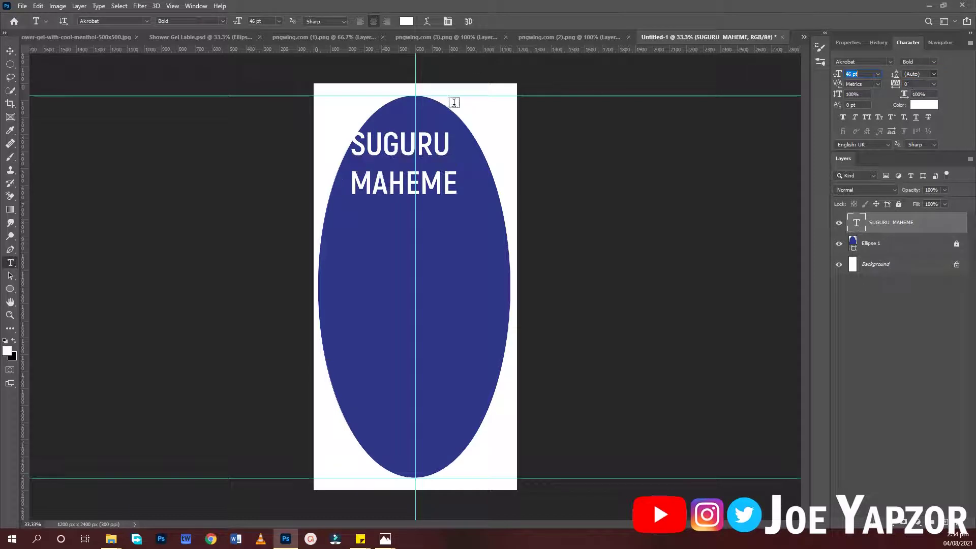
# Shift the brand name toward the centre and reduce it to 40 pt
pyautogui.click(396, 183)
pyautogui.hotkey('ctrl', 'a')
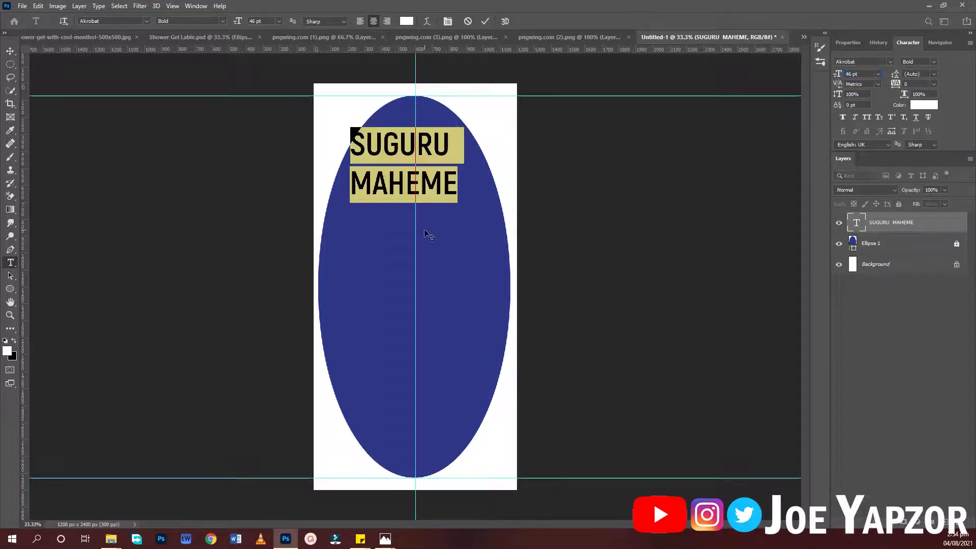
pyautogui.moveTo(429, 239); pyautogui.dragTo(440, 235)
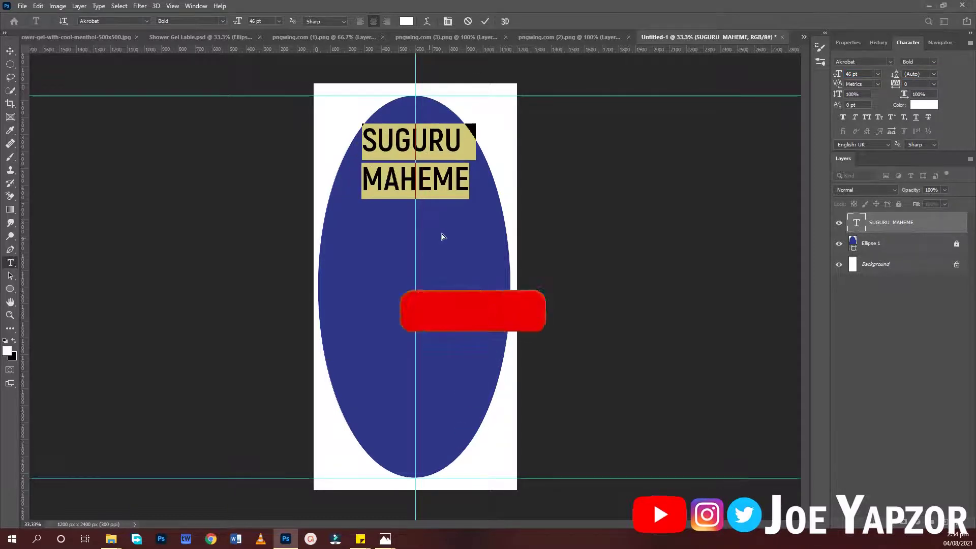
pyautogui.click(861, 78)
pyautogui.scroll(-6, 861, 78)
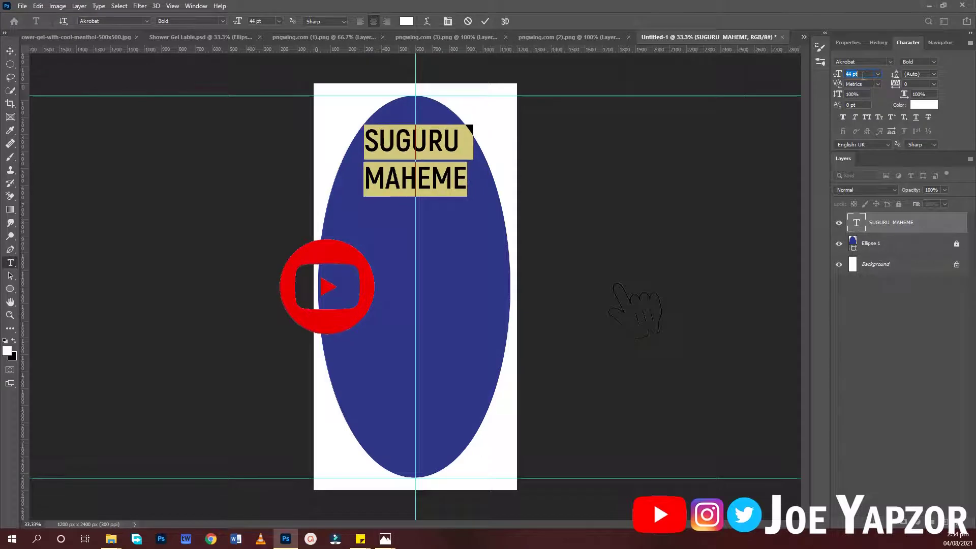
# Change the brand name weight to SemiBold and nudge it up slightly
pyautogui.click(932, 62)
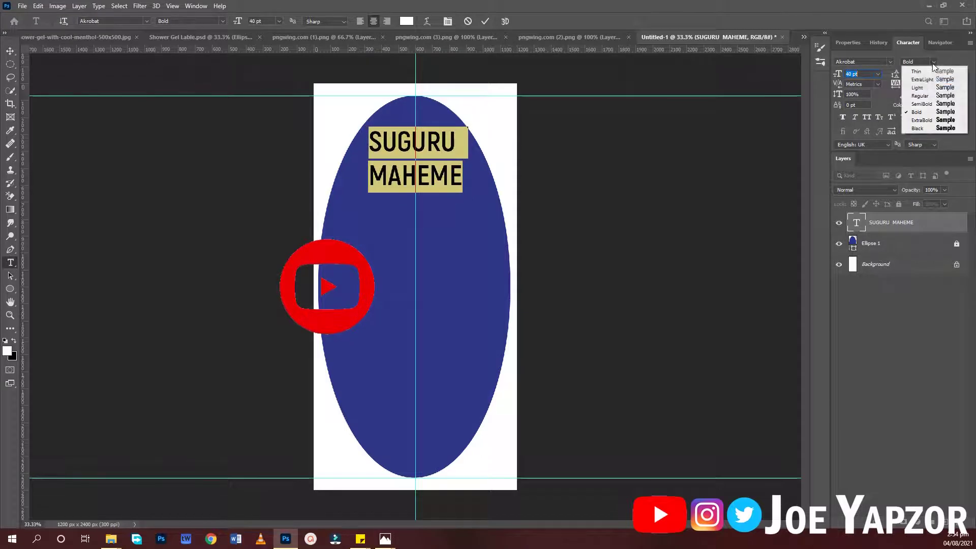
pyautogui.click(925, 94)
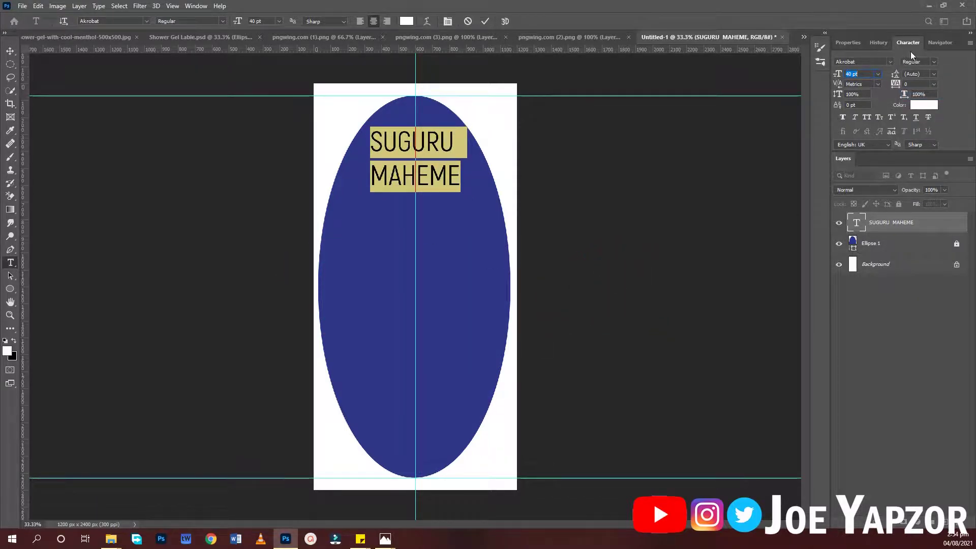
pyautogui.click(931, 63)
pyautogui.click(925, 102)
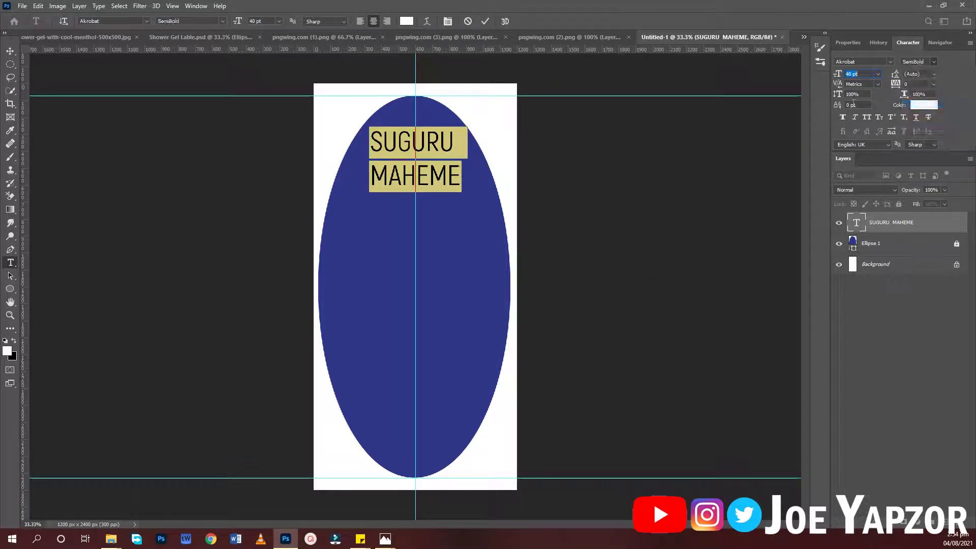
pyautogui.moveTo(441, 226); pyautogui.dragTo(437, 220)
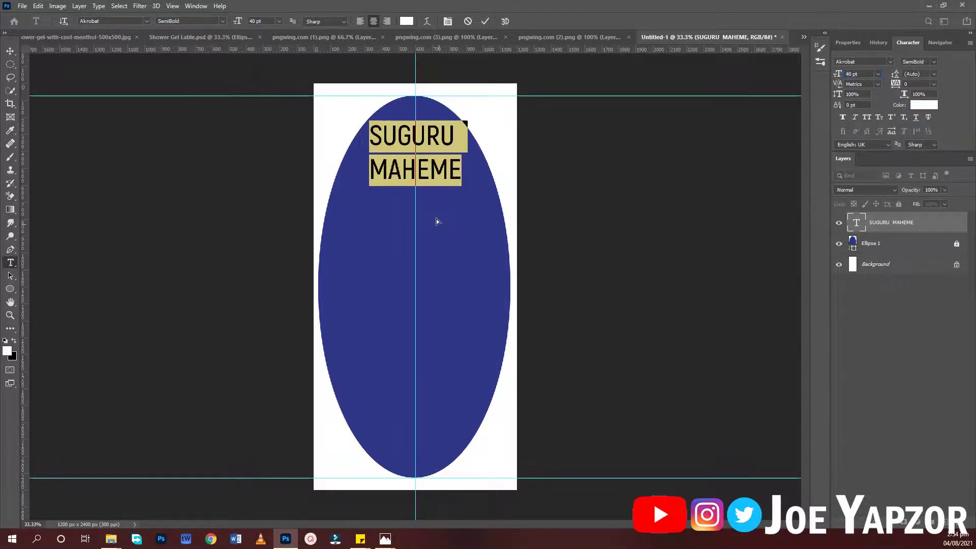
# Add a 'SHOWER GEL' text line centred on the vertical guide below the name
pyautogui.click(485, 24)
pyautogui.click(367, 236)
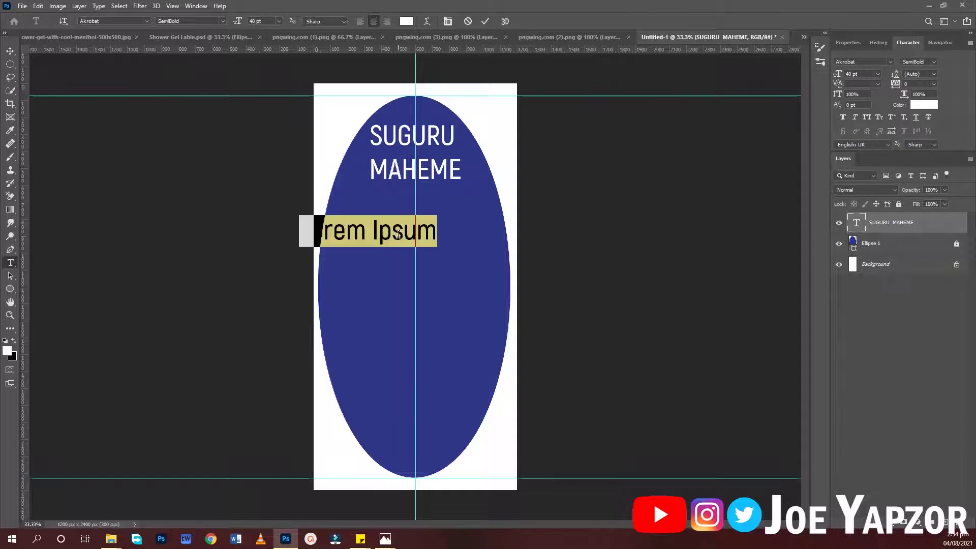
pyautogui.write('SHOWER')
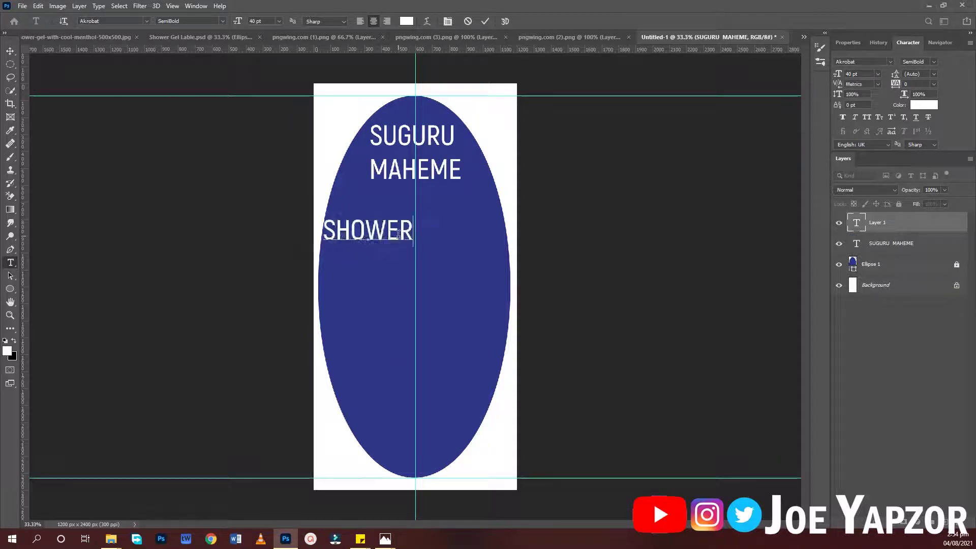
pyautogui.write(' GEL')
pyautogui.hotkey('ctrl', 'a')
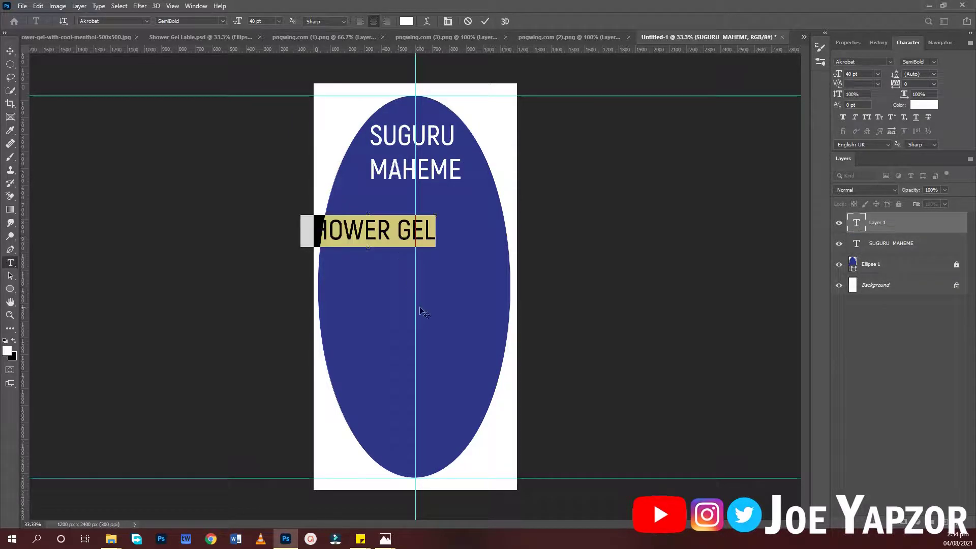
pyautogui.moveTo(425, 313); pyautogui.dragTo(467, 310)
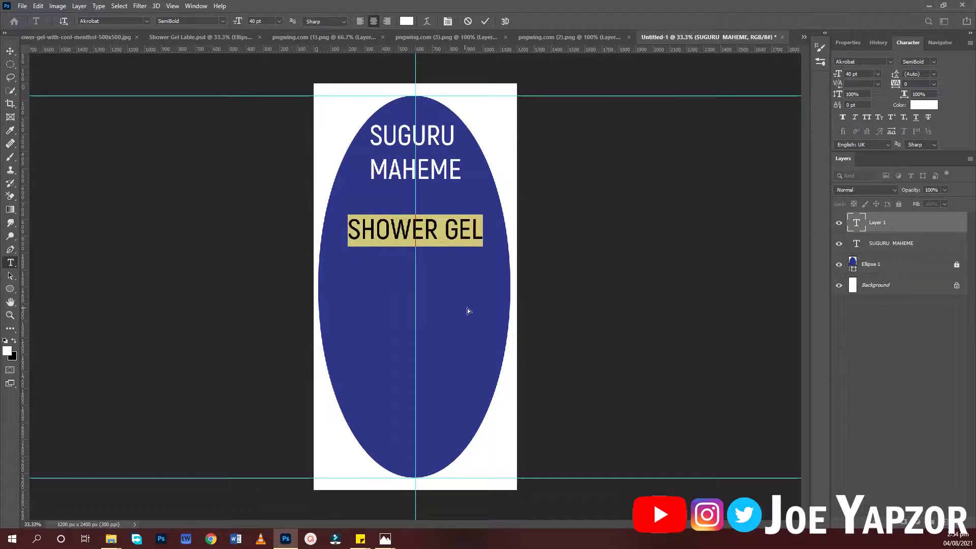
# Set SHOWER GEL to ExtraBold at 36 pt
pyautogui.click(935, 62)
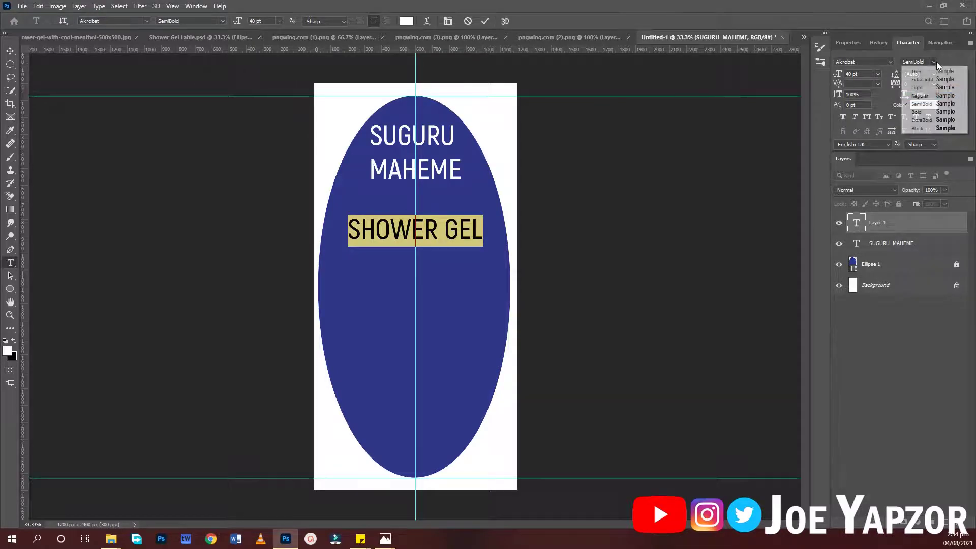
pyautogui.click(923, 122)
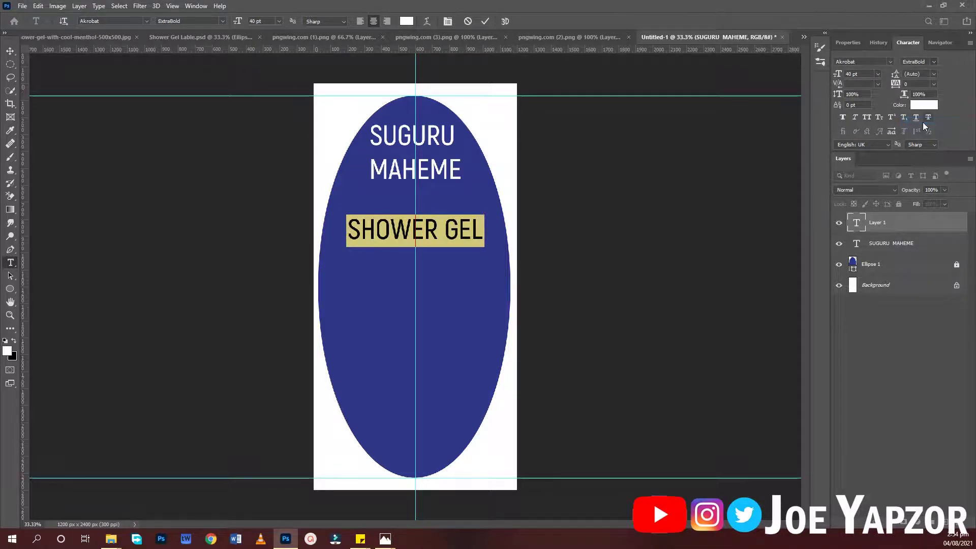
pyautogui.click(858, 75)
pyautogui.press('Down')
pyautogui.press('Down')
pyautogui.press('Down')
pyautogui.press('Down')
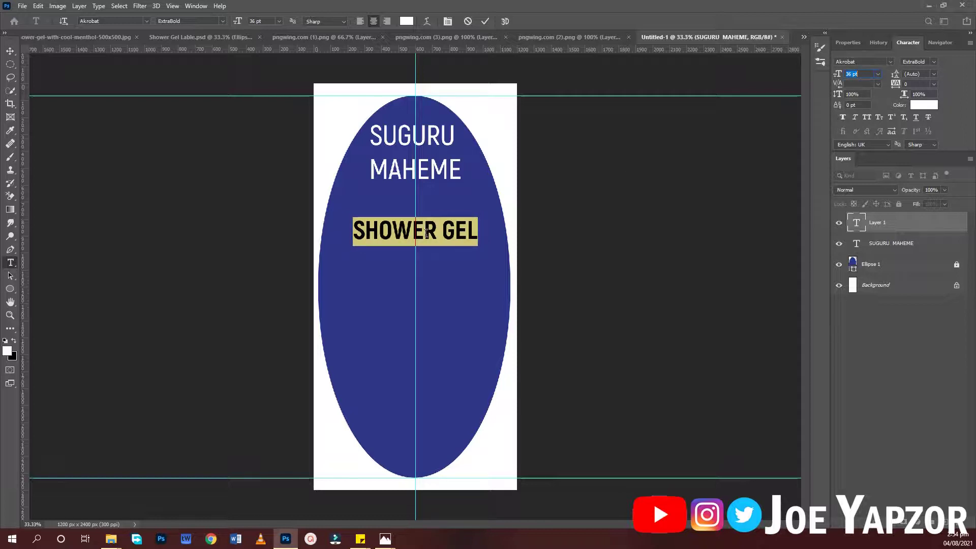
# Split SHOWER GEL onto two lines, nudge it up, and commit it
pyautogui.click(437, 231)
pyautogui.press('Return')
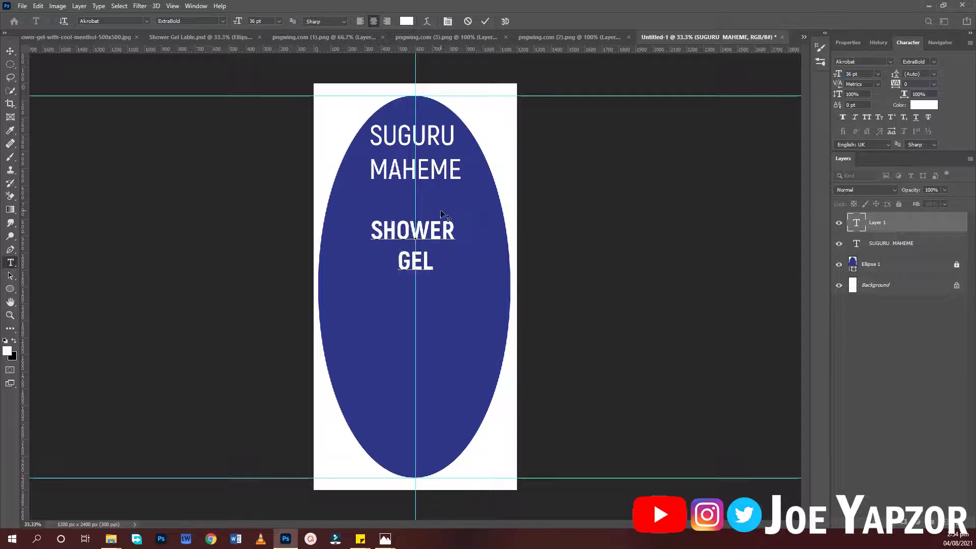
pyautogui.hotkey('ctrl', 'Up')
pyautogui.hotkey('ctrl', 'Up')
pyautogui.hotkey('ctrl', 'Up')
pyautogui.hotkey('ctrl', 'Up')
pyautogui.hotkey('ctrl', 'Up')
pyautogui.hotkey('ctrl', 'Up')
pyautogui.hotkey('ctrl', 'Up')
pyautogui.hotkey('ctrl', 'Up')
pyautogui.hotkey('ctrl', 'Up')
pyautogui.hotkey('ctrl', 'Up')
pyautogui.hotkey('ctrl', 'Up')
pyautogui.hotkey('ctrl', 'Up')
pyautogui.hotkey('ctrl', 'Up')
pyautogui.hotkey('ctrl', 'Up')
pyautogui.hotkey('ctrl', 'Up')
pyautogui.hotkey('ctrl', 'Up')
pyautogui.hotkey('ctrl', 'Up')
pyautogui.hotkey('ctrl', 'Up')
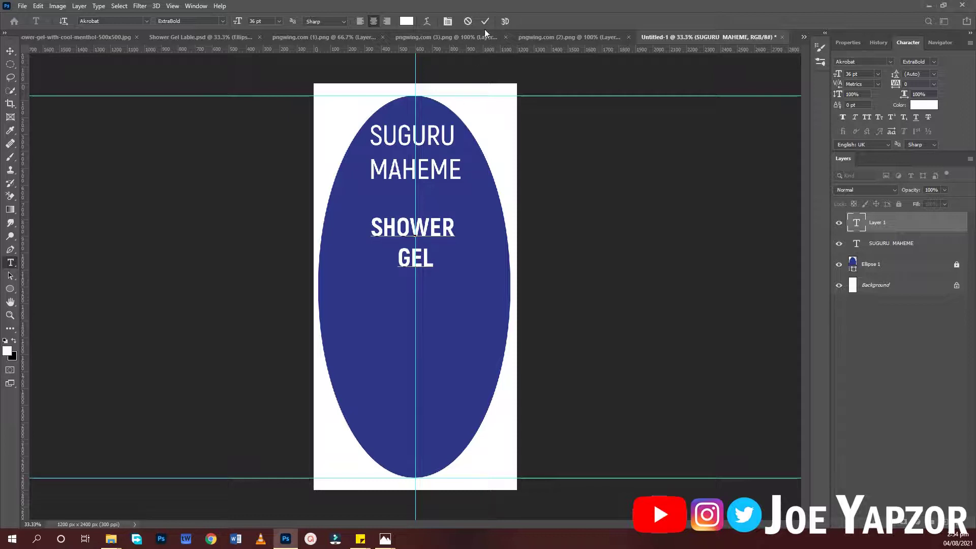
pyautogui.click(484, 22)
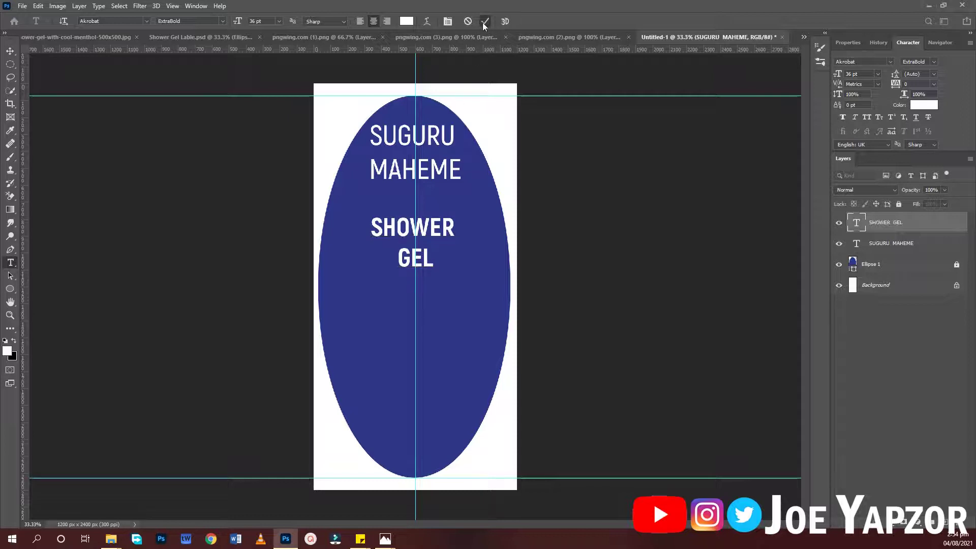
pyautogui.click(10, 51)
pyautogui.click(399, 378)
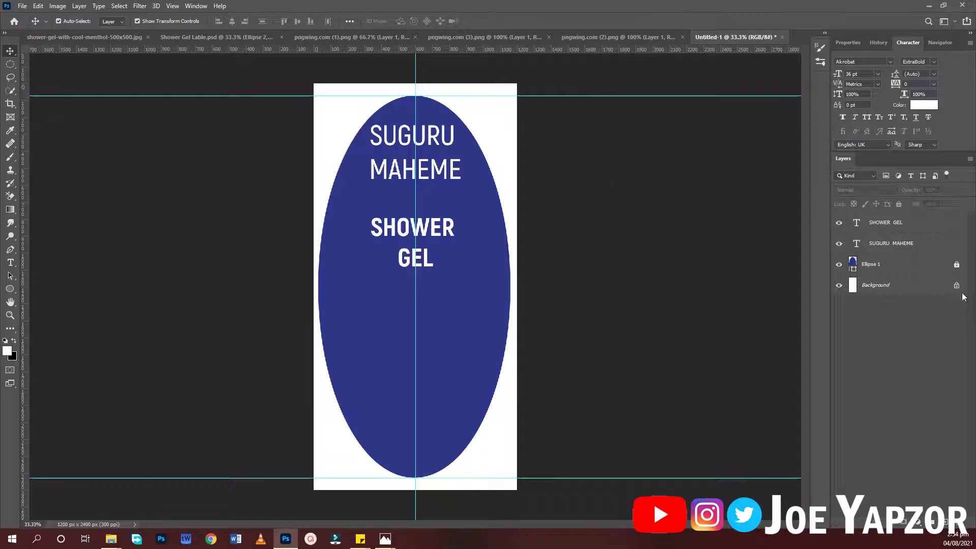
# Unlock Ellipse 1 and copy the hand and landscape image from pngwing.com (1) into the label
pyautogui.click(956, 265)
pyautogui.click(422, 355)
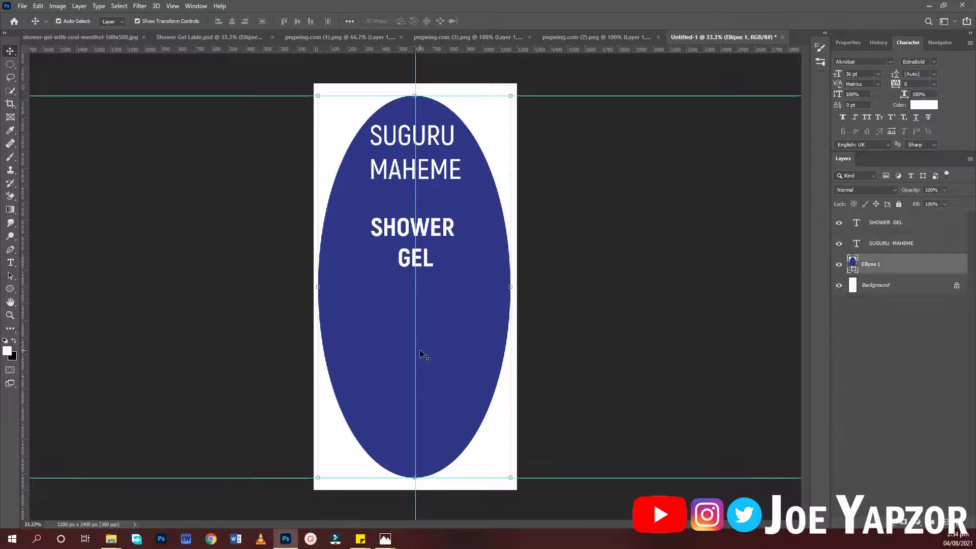
pyautogui.click(578, 35)
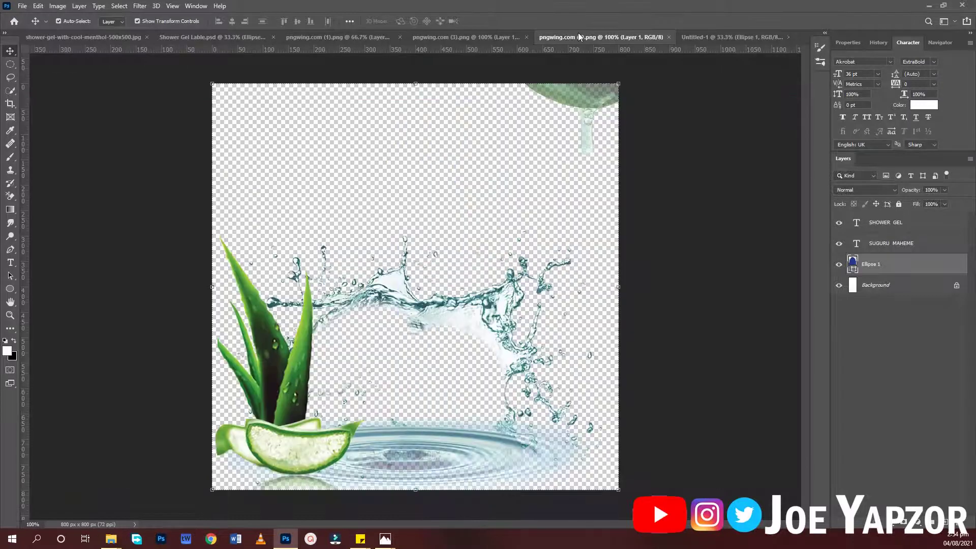
pyautogui.click(443, 36)
pyautogui.click(325, 38)
pyautogui.moveTo(314, 294); pyautogui.dragTo(362, 446)
pyautogui.moveTo(420, 430); pyautogui.dragTo(411, 382)
# Move the image up onto the ellipse and clip it inside Ellipse 1
pyautogui.hotkey('ctrl', 'z')
pyautogui.moveTo(500, 485); pyautogui.dragTo(501, 454)
pyautogui.moveTo(915, 273); pyautogui.dragTo(915, 271)
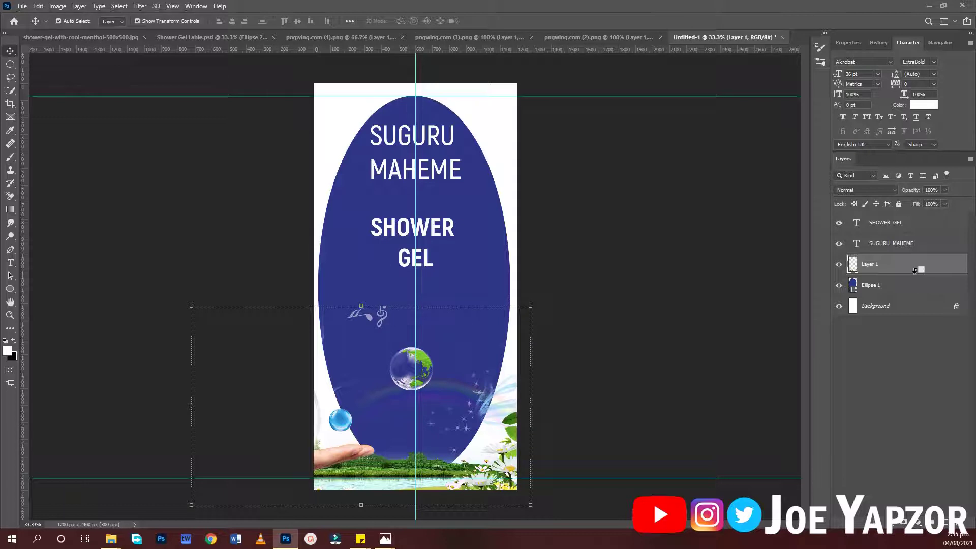
pyautogui.keyDown('alt'); pyautogui.click(915, 271); pyautogui.keyUp('alt')
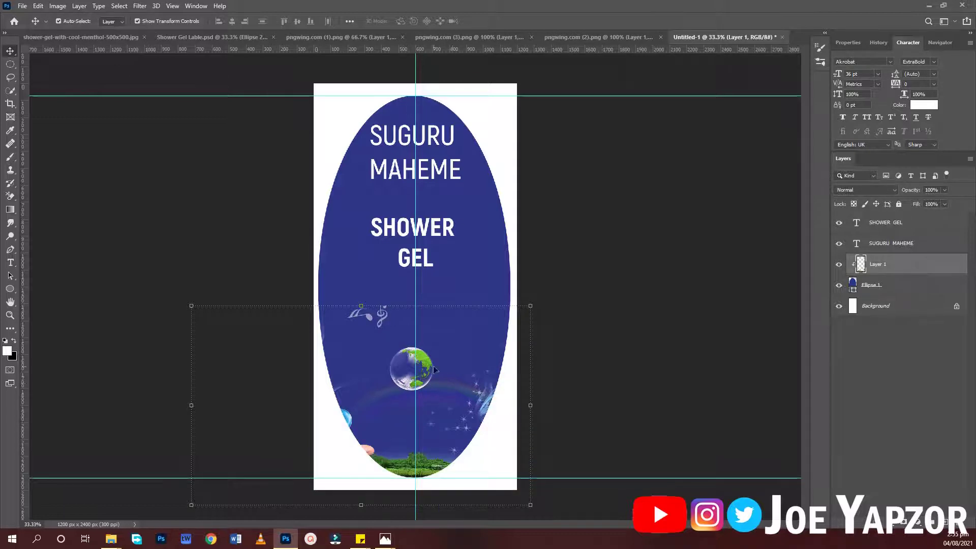
pyautogui.click(414, 365)
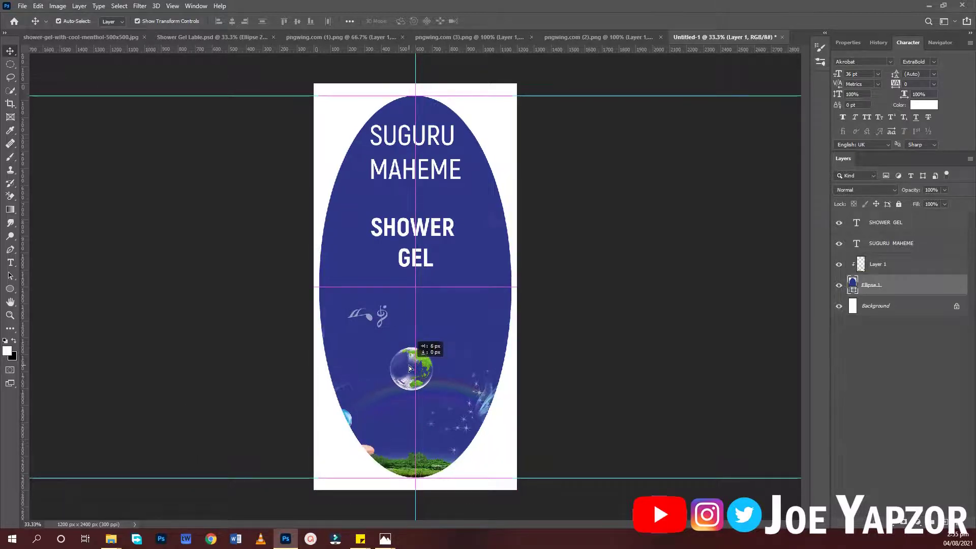
pyautogui.click(888, 266)
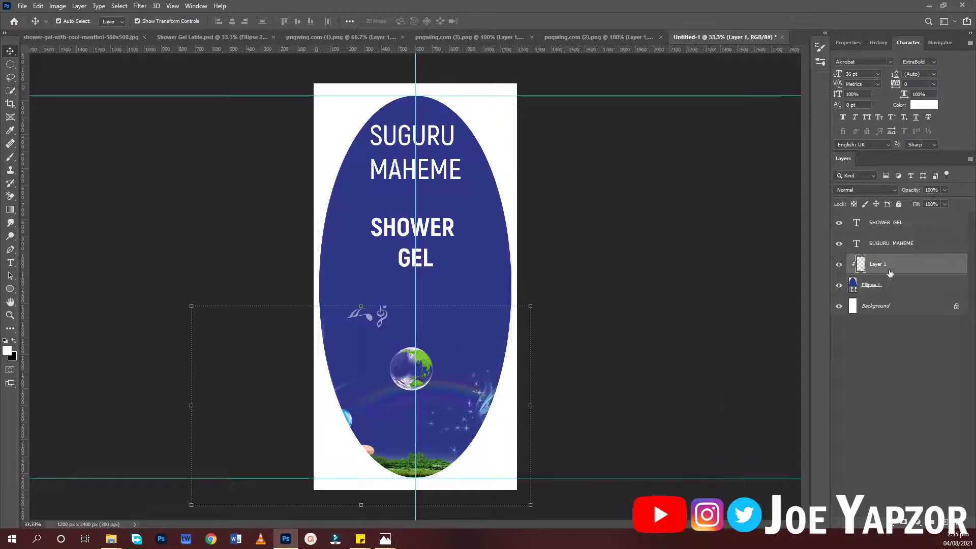
# Nudge Layer 1 right, add the aloe splash image lower left, and clip it above Layer 1
pyautogui.hotkey('shift', 'Right')
pyautogui.hotkey('shift', 'Right')
pyautogui.hotkey('shift', 'Right')
pyautogui.hotkey('shift', 'Right')
pyautogui.hotkey('shift', 'Right')
pyautogui.hotkey('shift', 'Right')
pyautogui.hotkey('shift', 'Right')
pyautogui.hotkey('shift', 'Right')
pyautogui.hotkey('shift', 'Right')
pyautogui.hotkey('shift', 'Right')
pyautogui.hotkey('shift', 'Right')
pyautogui.hotkey('shift', 'Right')
pyautogui.hotkey('shift', 'Right')
pyautogui.hotkey('shift', 'Right')
pyautogui.hotkey('shift', 'Right')
pyautogui.hotkey('shift', 'Right')
pyautogui.hotkey('shift', 'Right')
pyautogui.hotkey('shift', 'Right')
pyautogui.hotkey('shift', 'Right')
pyautogui.hotkey('shift', 'Right')
pyautogui.hotkey('shift', 'Right')
pyautogui.hotkey('shift', 'Right')
pyautogui.hotkey('shift', 'Right')
pyautogui.hotkey('shift', 'Right')
pyautogui.hotkey('shift', 'Right')
pyautogui.hotkey('shift', 'Right')
pyautogui.hotkey('shift', 'Right')
pyautogui.hotkey('shift', 'Right')
pyautogui.click(572, 34)
pyautogui.moveTo(315, 336); pyautogui.dragTo(432, 340)
pyautogui.moveTo(389, 376); pyautogui.dragTo(373, 454)
pyautogui.moveTo(915, 232); pyautogui.dragTo(900, 257)
pyautogui.keyDown('alt'); pyautogui.click(897, 270); pyautogui.keyUp('alt')
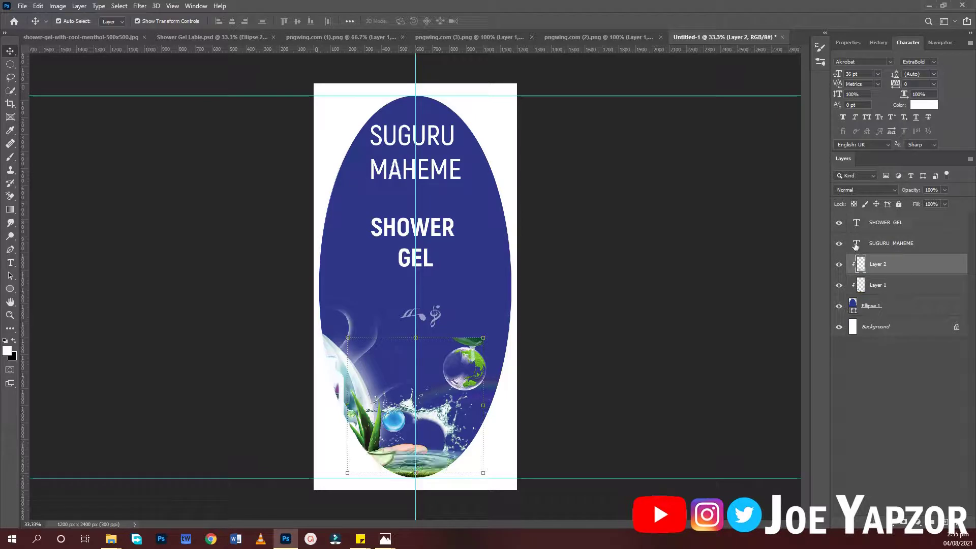
# Add the green aloe drop below the splash layer, centre it, and raise SHOWER GEL slightly
pyautogui.click(358, 39)
pyautogui.click(463, 36)
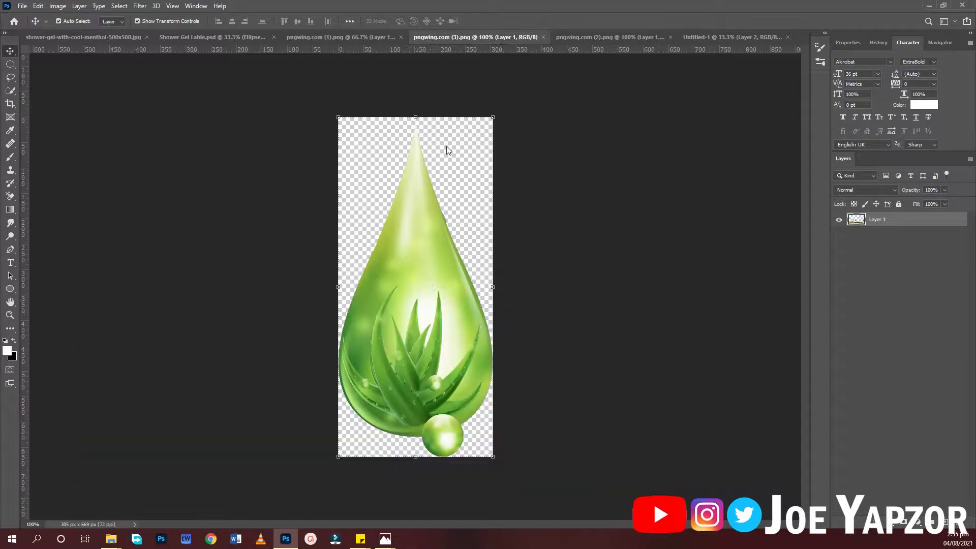
pyautogui.moveTo(444, 240); pyautogui.dragTo(410, 402)
pyautogui.moveTo(910, 264); pyautogui.dragTo(904, 295)
pyautogui.moveTo(426, 398); pyautogui.dragTo(428, 401)
pyautogui.click(625, 279)
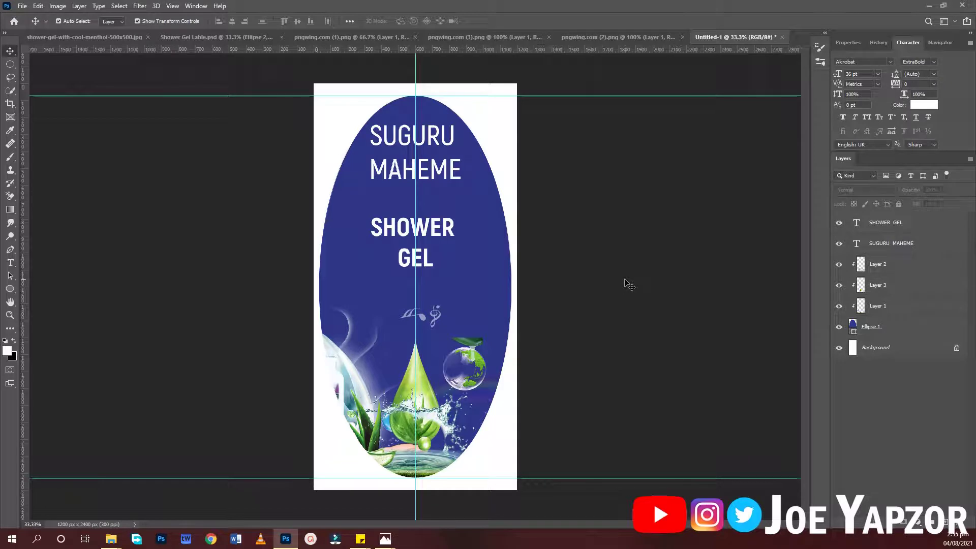
pyautogui.moveTo(436, 242); pyautogui.dragTo(436, 234)
# Type the tagline 'for a refreshing bath' below GEL
pyautogui.click(661, 271)
pyautogui.press('t')
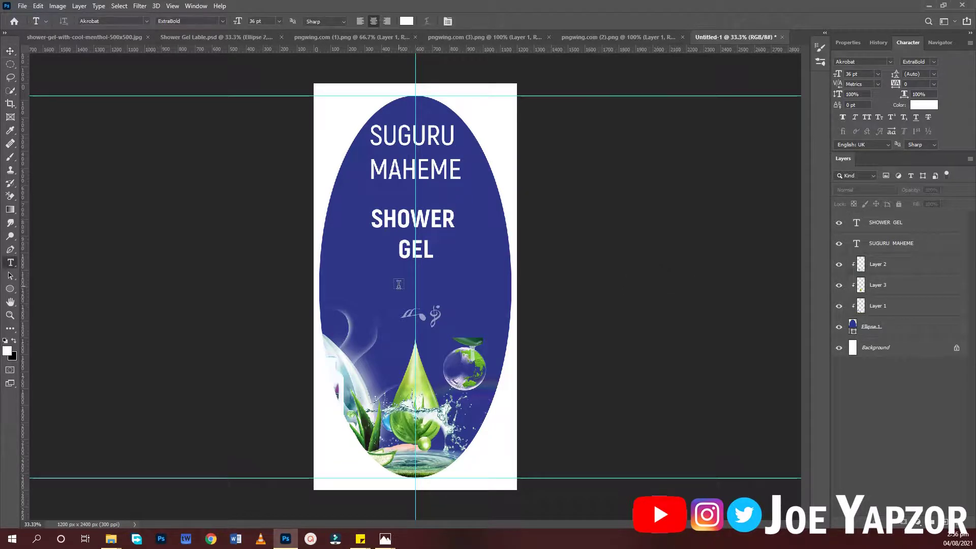
pyautogui.click(395, 283)
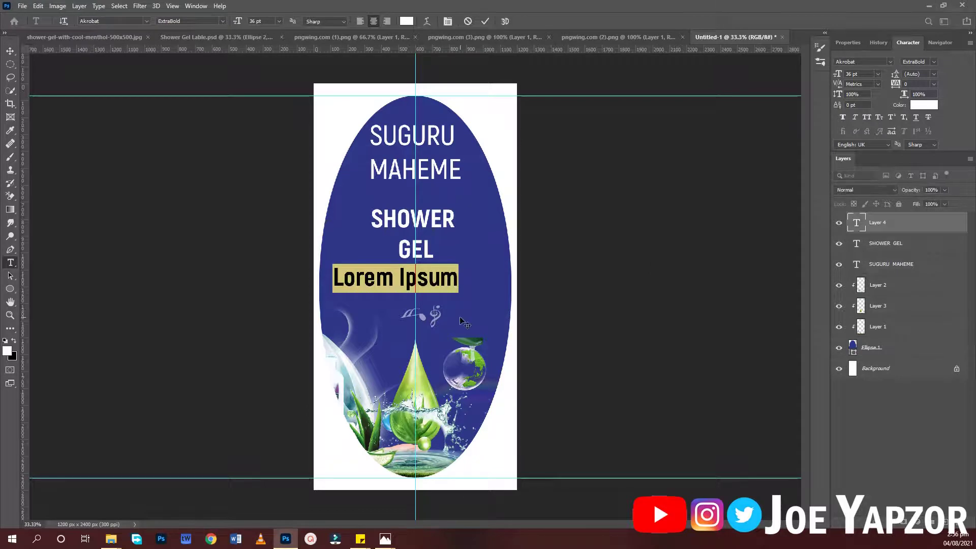
pyautogui.write('FOR A')
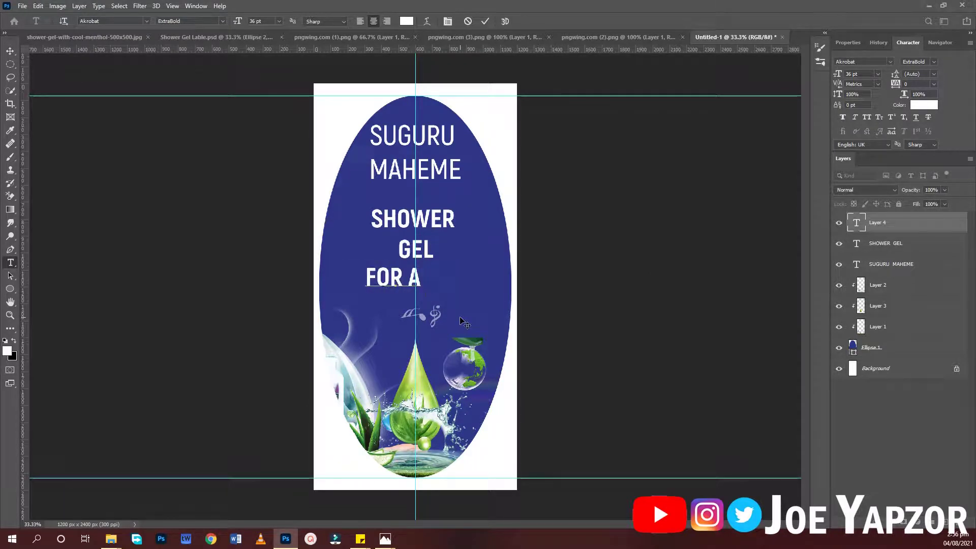
pyautogui.press('BackSpace')
pyautogui.press('BackSpace')
pyautogui.press('BackSpace')
pyautogui.press('BackSpace')
pyautogui.press('BackSpace')
pyautogui.write('for a refre')
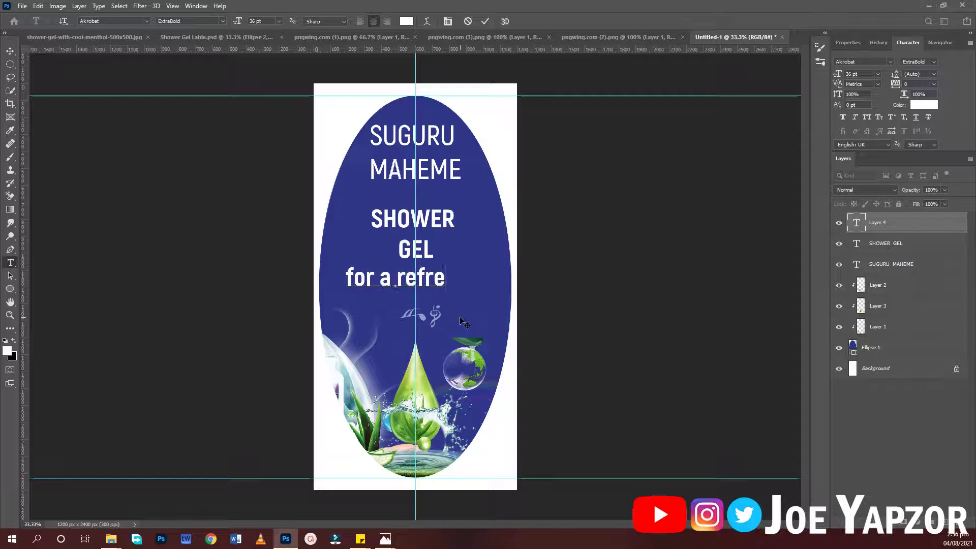
pyautogui.write('shing bath')
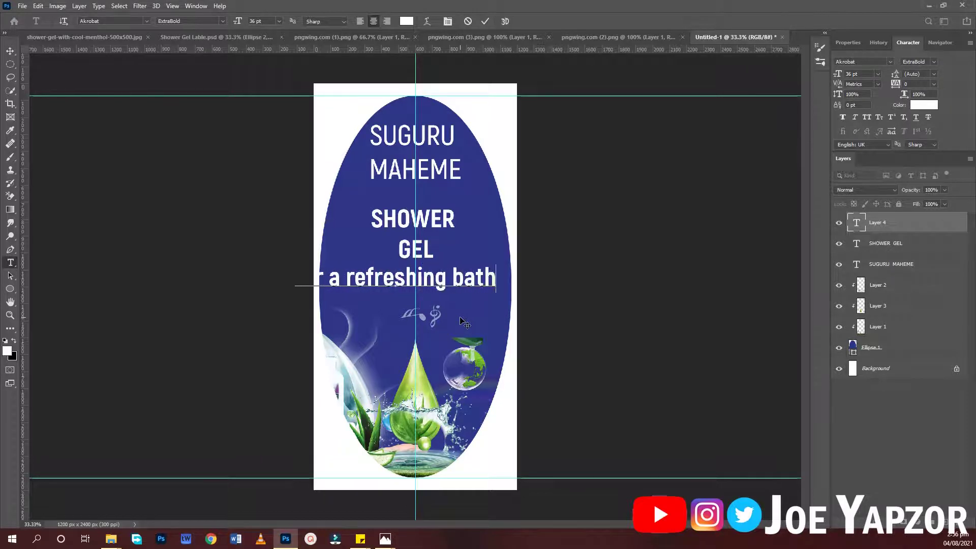
pyautogui.hotkey('ctrl', 'a')
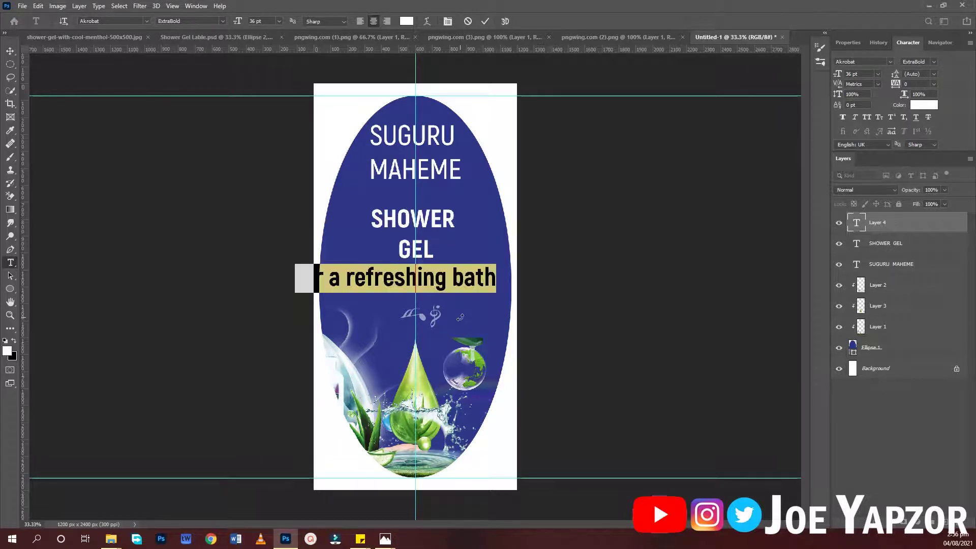
# Make the tagline Thin weight at 20 pt, centred under GEL
pyautogui.click(933, 59)
pyautogui.click(915, 71)
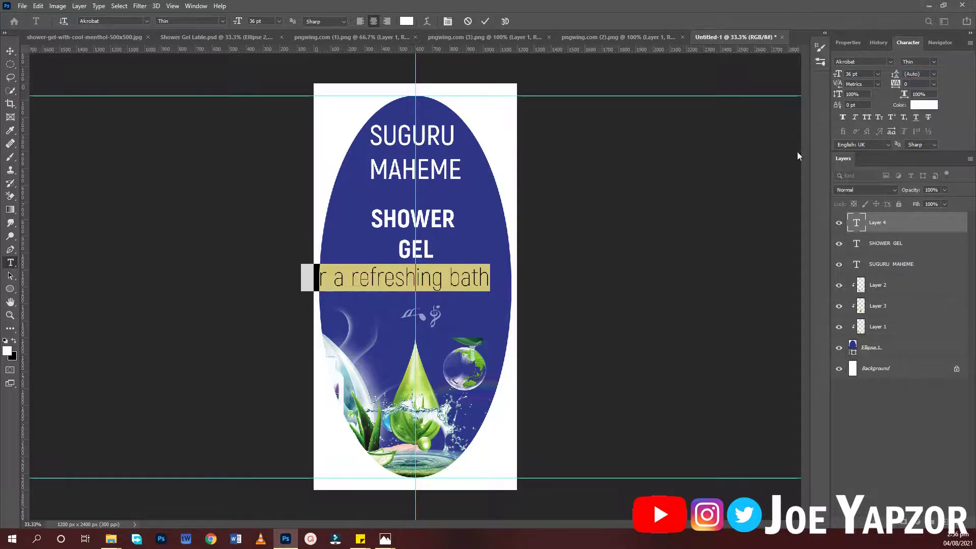
pyautogui.click(867, 74)
pyautogui.press('Down')
pyautogui.press('Down')
pyautogui.press('Down')
pyautogui.press('Down')
pyautogui.press('Down')
pyautogui.press('Down')
pyautogui.press('Down')
pyautogui.press('Down')
pyautogui.press('Down')
pyautogui.press('Down')
pyautogui.press('Down')
pyautogui.press('Down')
pyautogui.press('Down')
pyautogui.press('Down')
pyautogui.press('Down')
pyautogui.press('Down')
pyautogui.moveTo(402, 358)
pyautogui.mouseDown()
pyautogui.moveTo(427, 352)
pyautogui.moveTo(415, 346)
pyautogui.mouseUp()
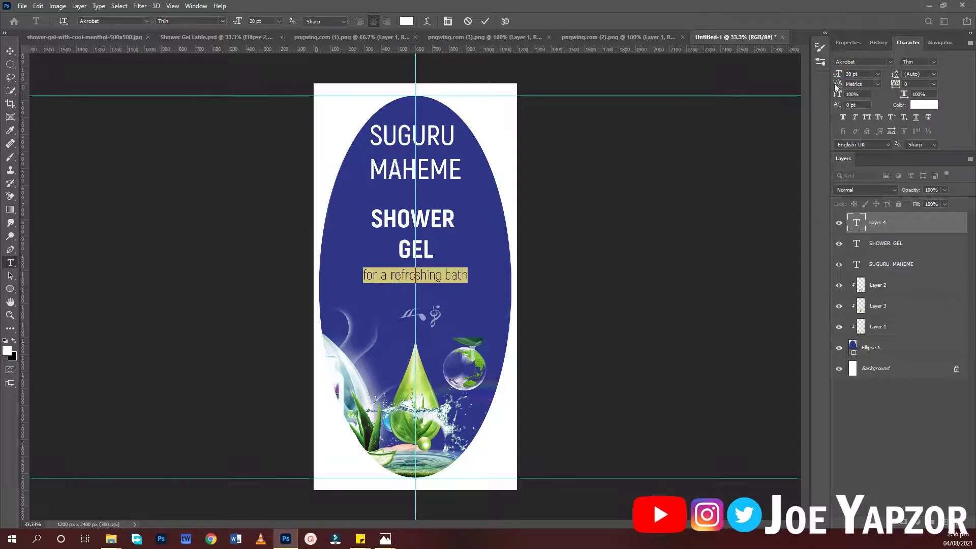
# Change the tagline font to the Allura script font and commit it
pyautogui.click(889, 62)
pyautogui.click(775, 75)
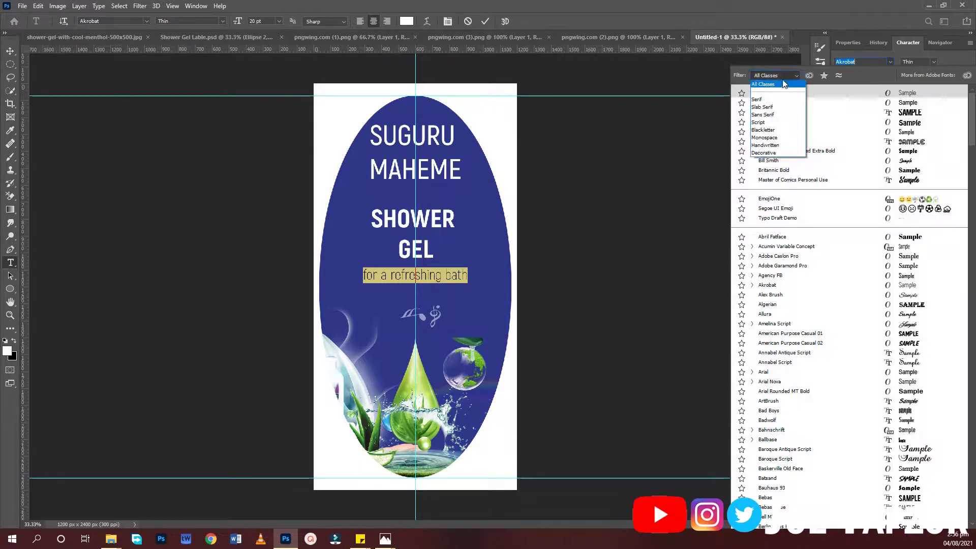
pyautogui.click(769, 122)
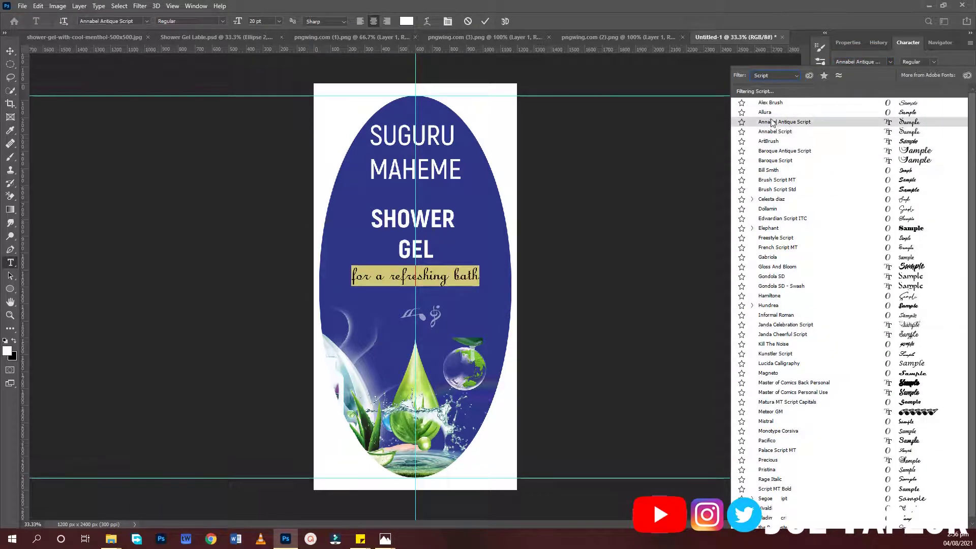
pyautogui.click(773, 116)
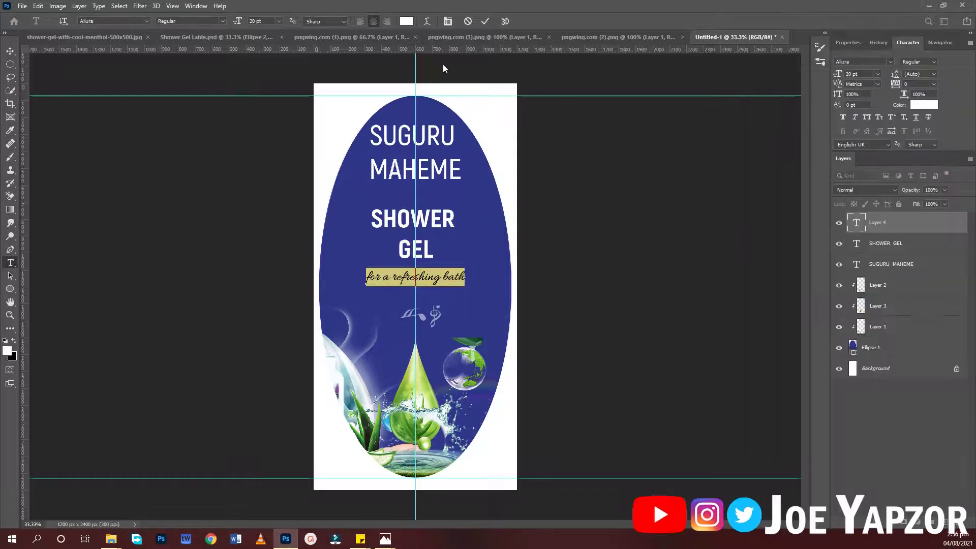
pyautogui.hotkey('ctrl', 'h')
pyautogui.click(138, 60)
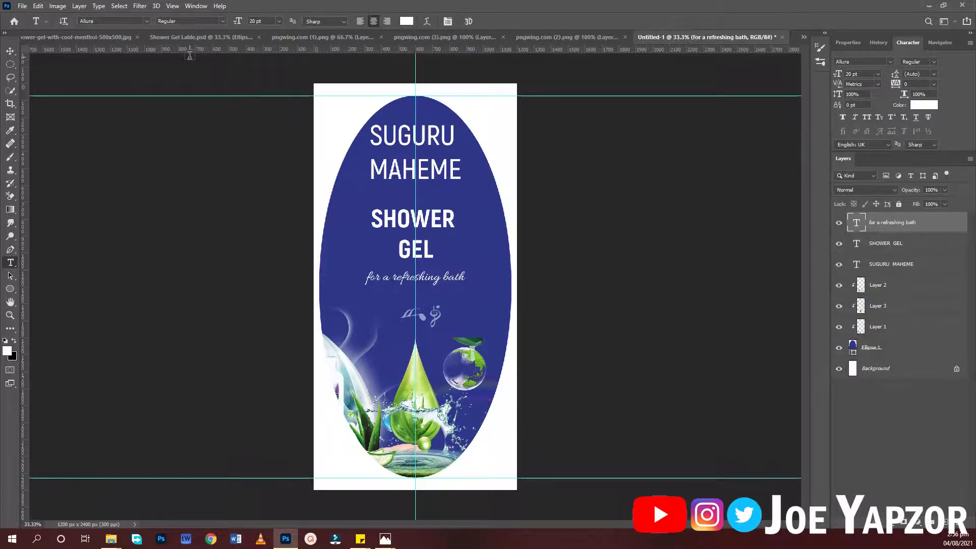
# Move the SHOWER GEL heading up slightly
pyautogui.click(10, 51)
pyautogui.click(397, 218)
pyautogui.moveTo(392, 213); pyautogui.dragTo(394, 210)
pyautogui.click(599, 234)
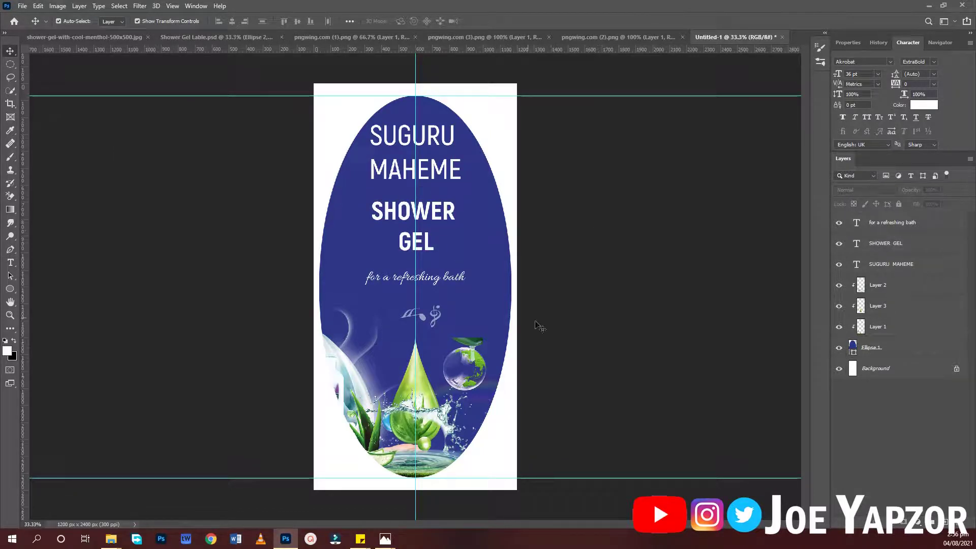
pyautogui.click(453, 171)
pyautogui.hotkey('ctrl', 't')
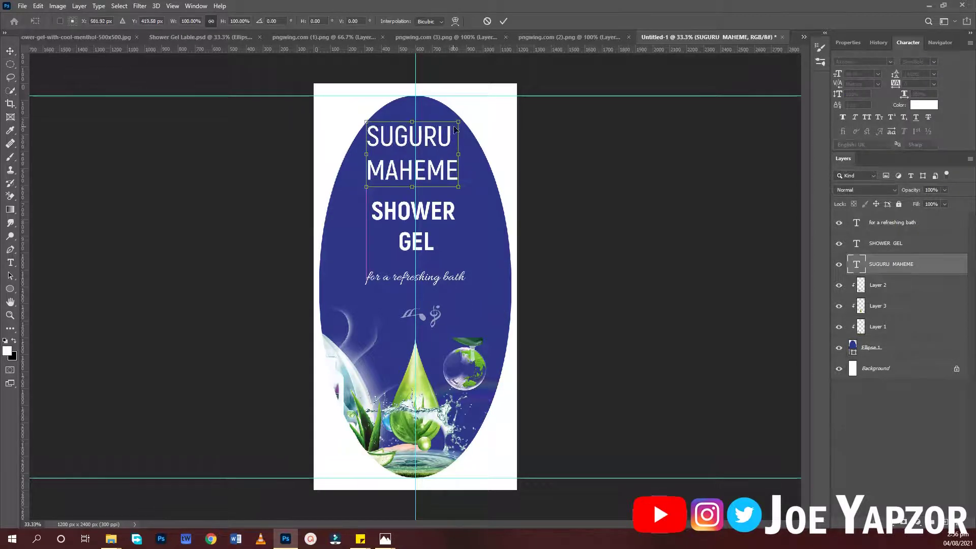
pyautogui.moveTo(458, 123); pyautogui.dragTo(431, 146)
pyautogui.press('Return')
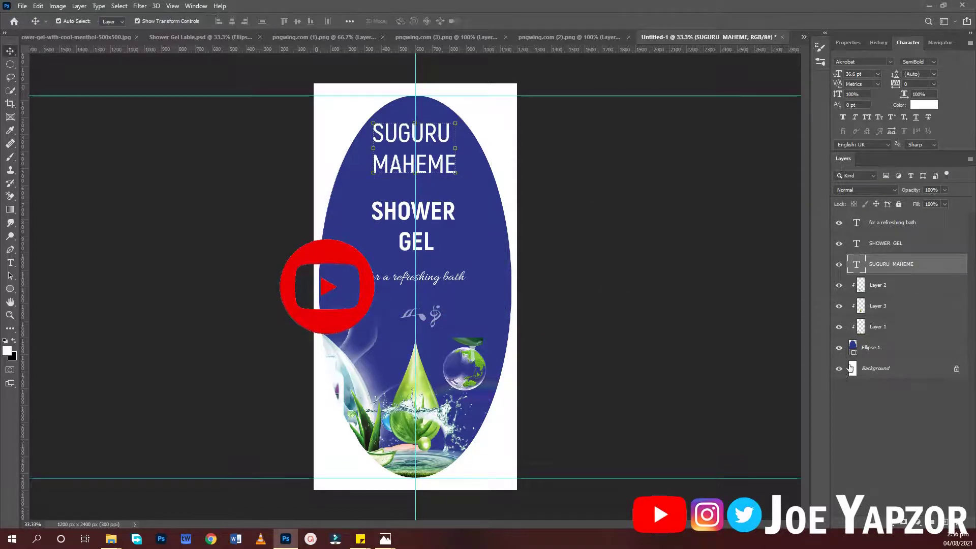
# Hide the white Background layer, select the 'for a refreshing bath' tagline layer, and disable auto-select
pyautogui.click(839, 371)
pyautogui.click(692, 261)
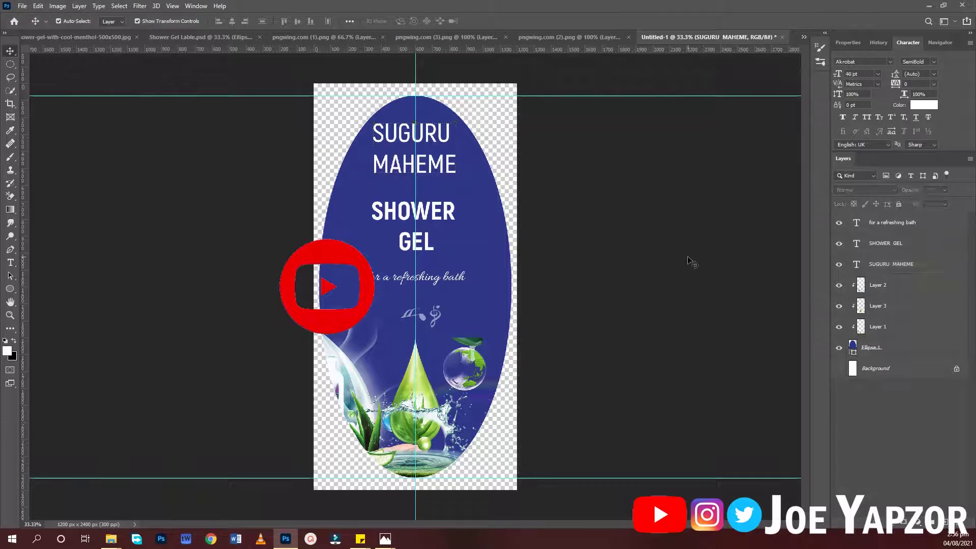
pyautogui.click(890, 227)
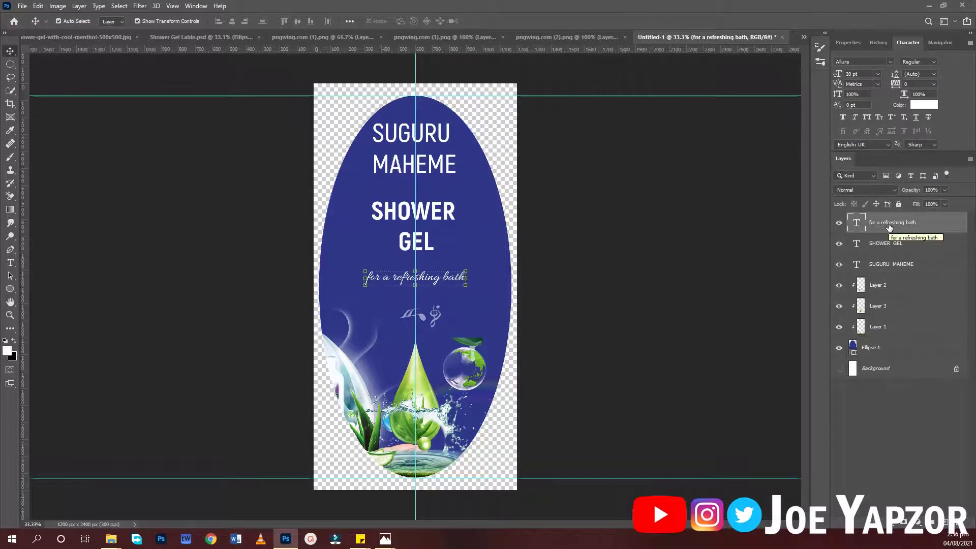
pyautogui.click(58, 21)
# Open Save As and browse the file formats, then cancel without saving and reselect the tagline layer
pyautogui.click(18, 5)
pyautogui.click(70, 135)
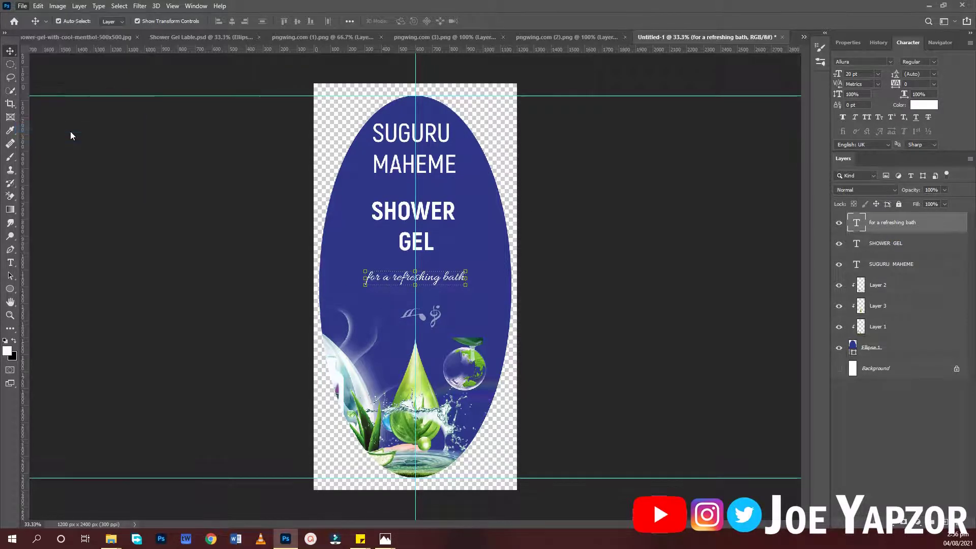
pyautogui.click(105, 205)
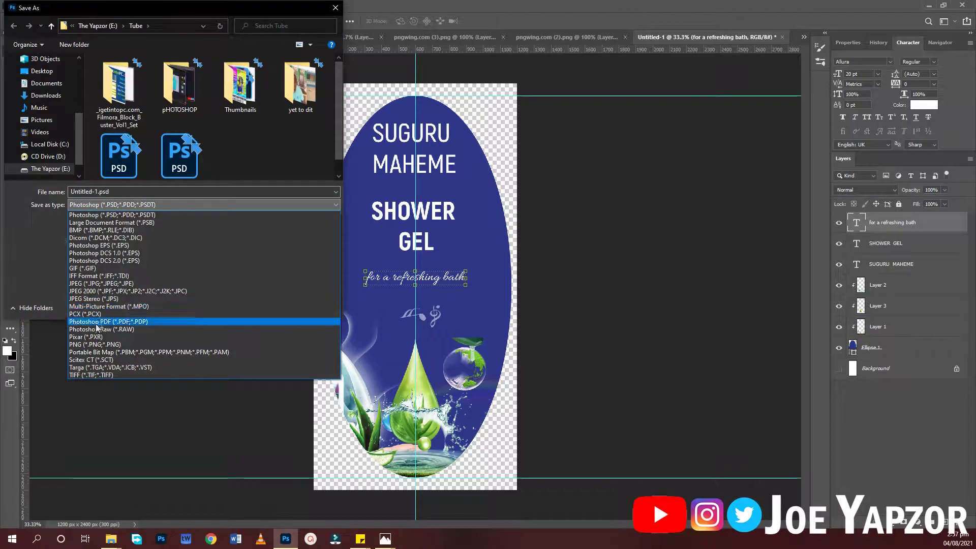
pyautogui.click(336, 6)
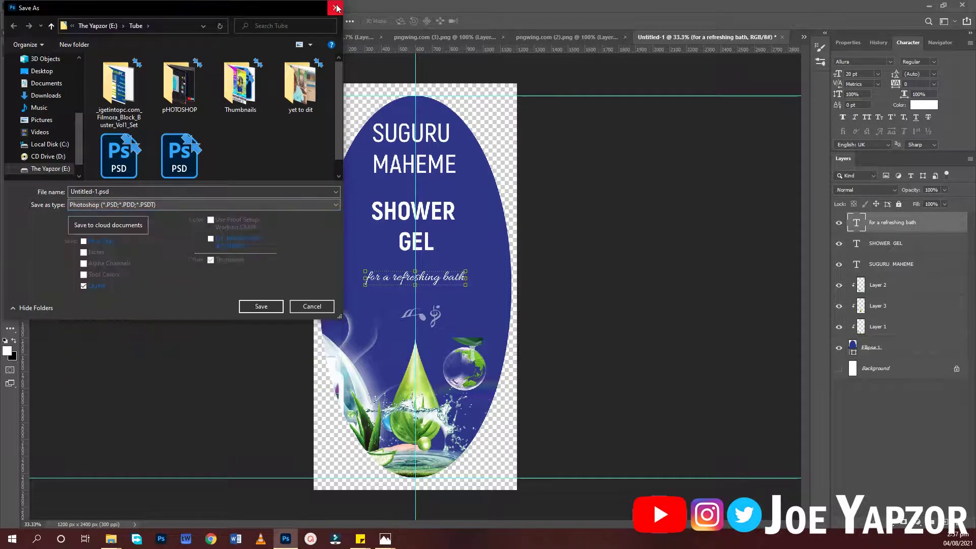
pyautogui.click(336, 7)
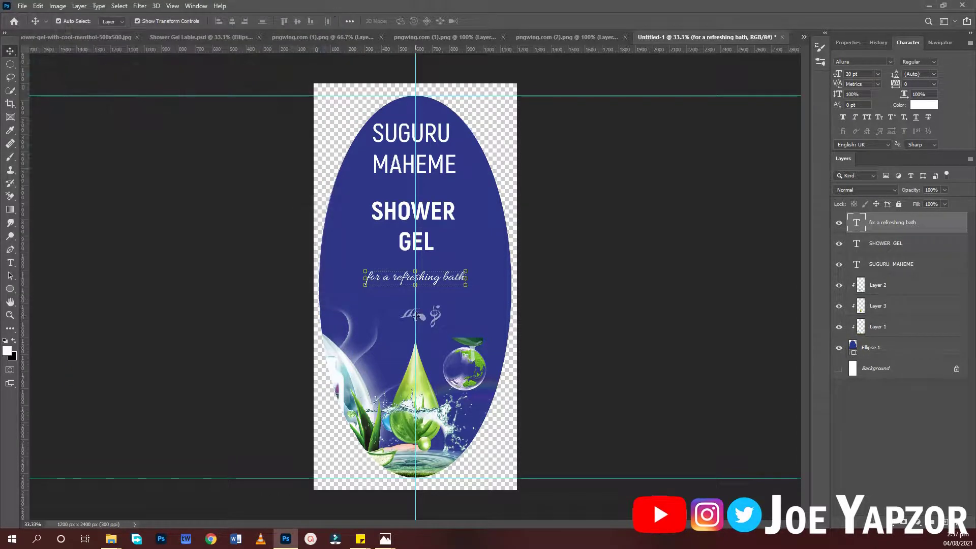
pyautogui.click(706, 244)
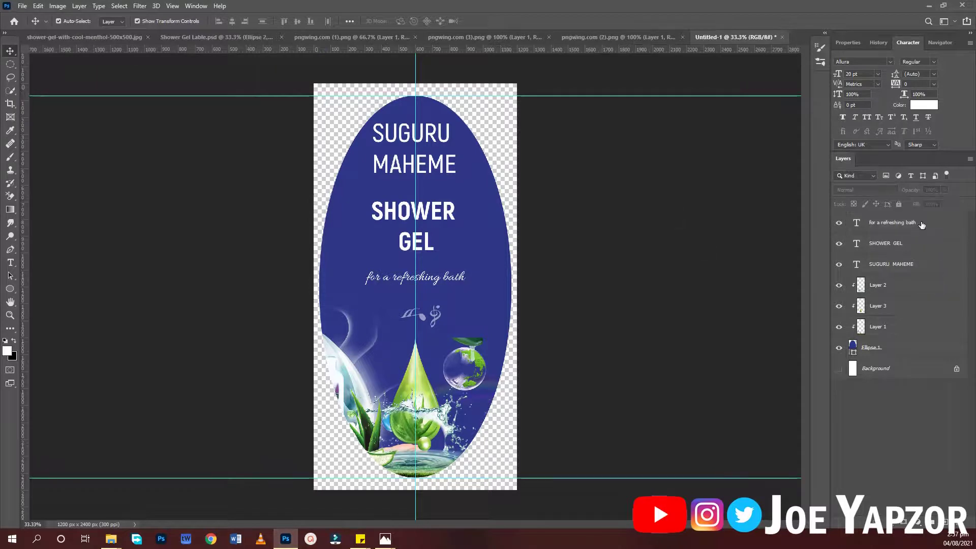
pyautogui.click(922, 223)
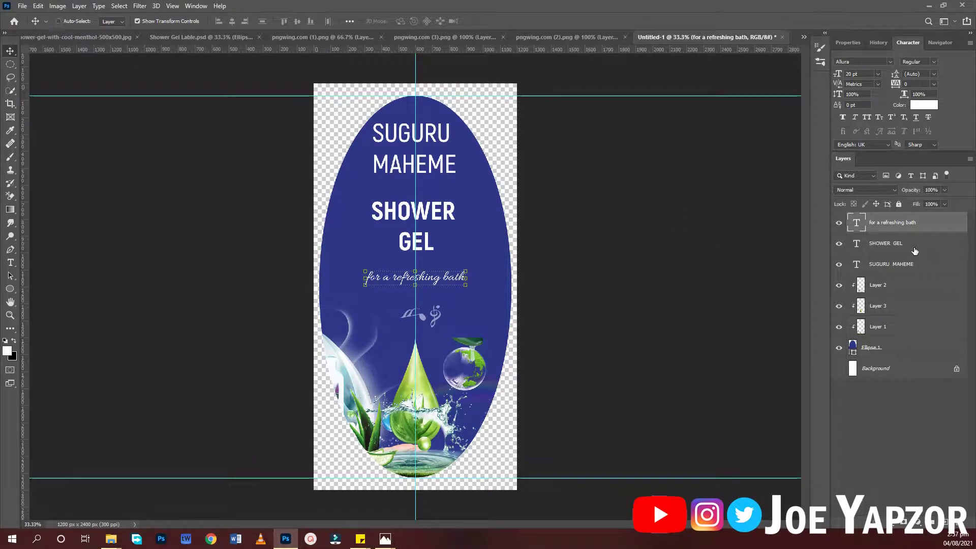
# Create a visible Layer 4 and drag it into the bottle mockup document
pyautogui.hotkey('ctrl', 'shift', 'alt', 'n')
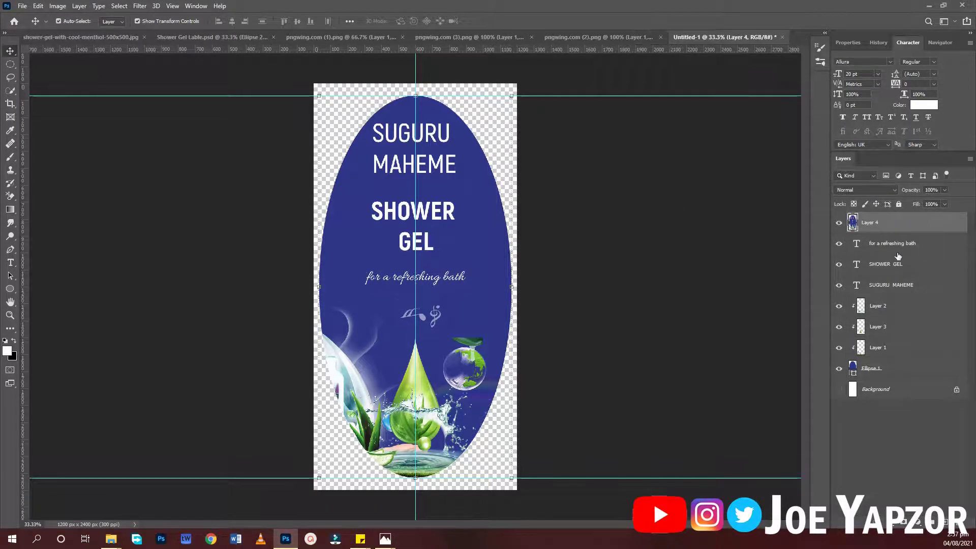
pyautogui.click(841, 224)
pyautogui.moveTo(469, 230); pyautogui.dragTo(103, 60)
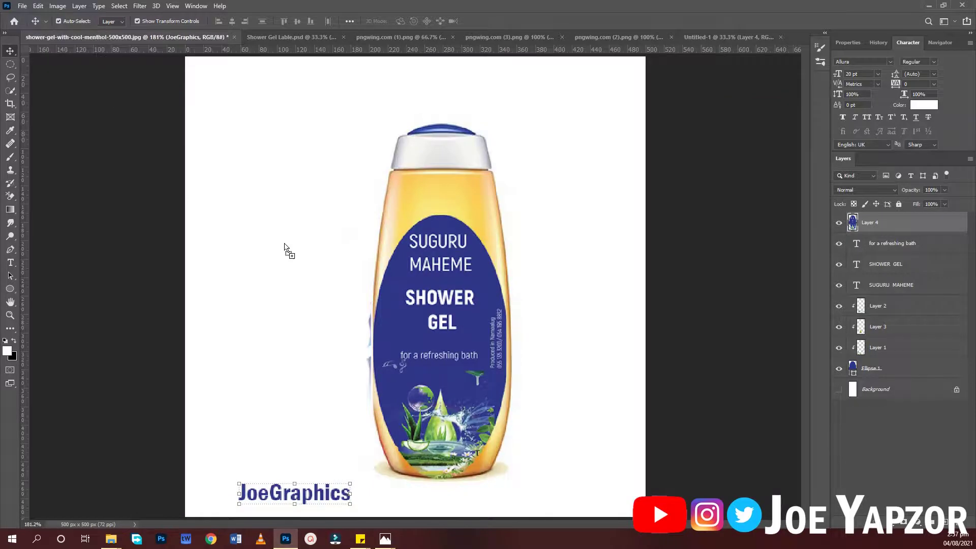
pyautogui.moveTo(285, 245); pyautogui.dragTo(284, 245)
# Scale the pasted label down to 158x313 px and zoom in on the label and bottle
pyautogui.hotkey('ctrl', '-')
pyautogui.hotkey('ctrl', '-')
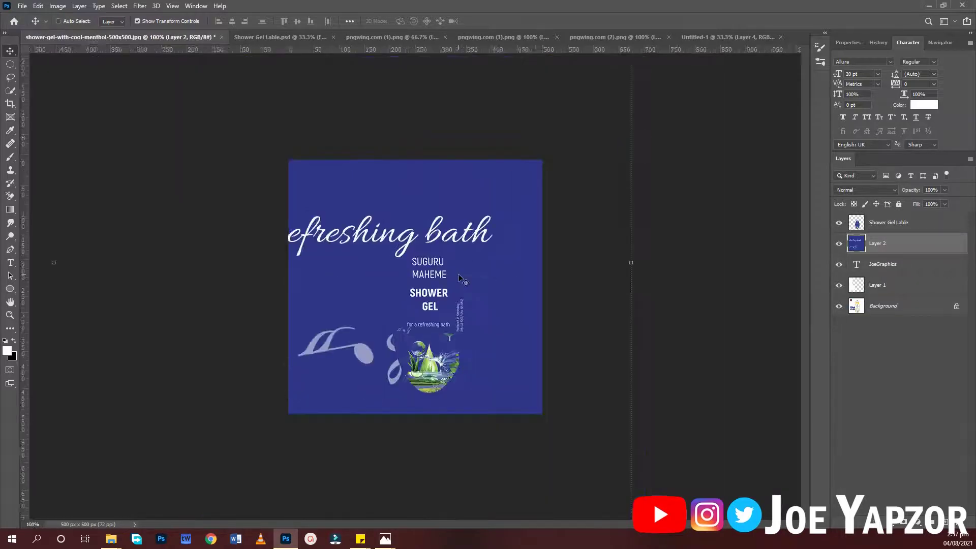
pyautogui.hotkey('ctrl', '-')
pyautogui.hotkey('ctrl', '-')
pyautogui.hotkey('ctrl', '-')
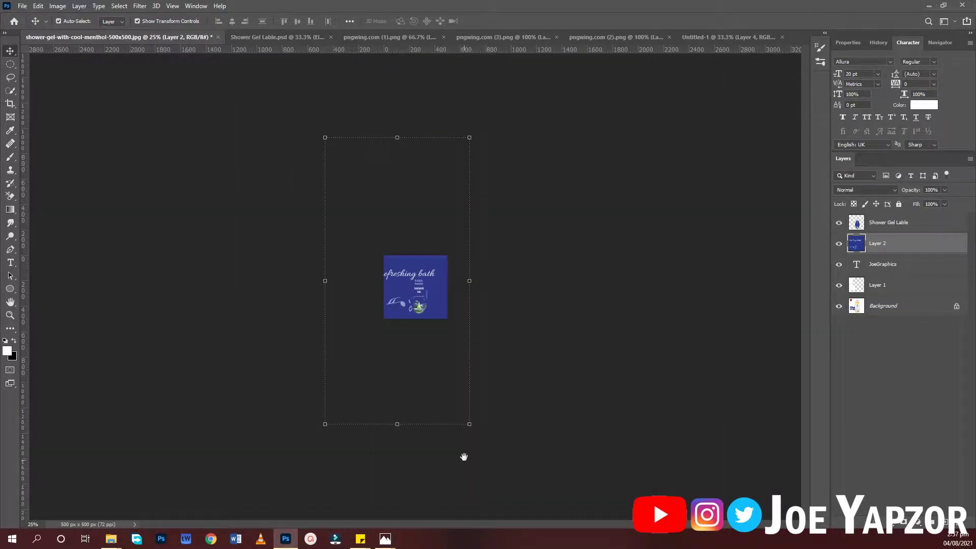
pyautogui.moveTo(470, 424); pyautogui.dragTo(403, 305)
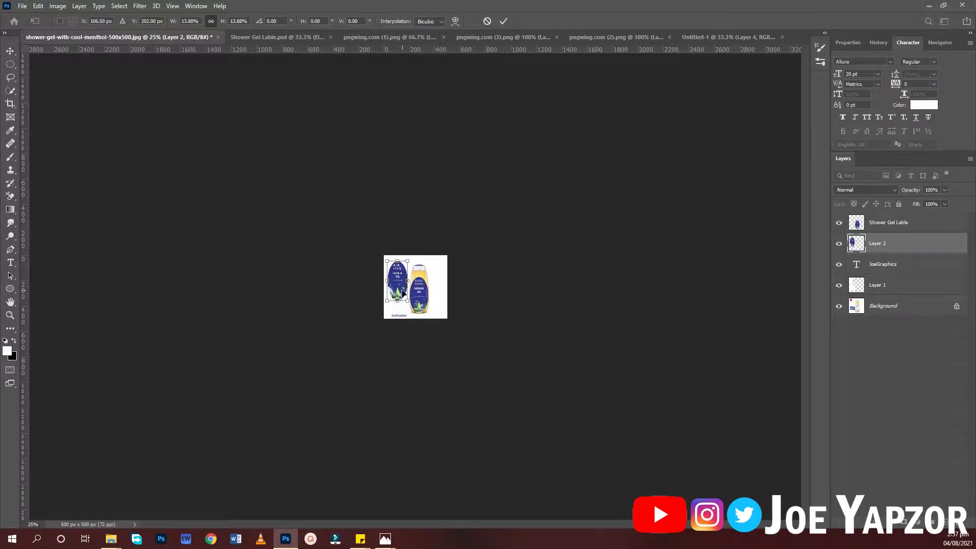
pyautogui.press('Return')
pyautogui.click(435, 274)
pyautogui.click(435, 274)
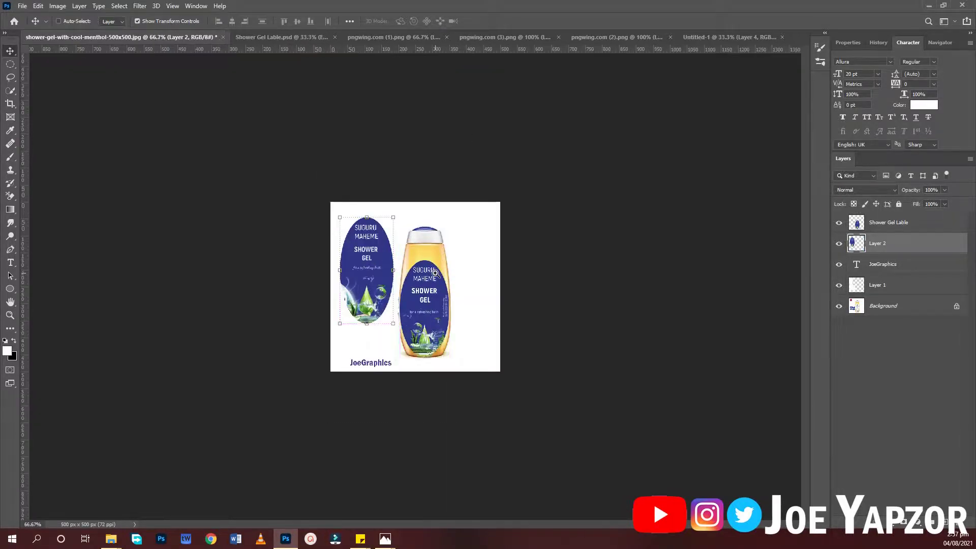
pyautogui.click(411, 270)
pyautogui.click(435, 307)
# Delete the old Shower Gel Lable layer and move the oval label onto the bottle
pyautogui.keyDown('ctrl'); pyautogui.click(435, 307); pyautogui.keyUp('ctrl')
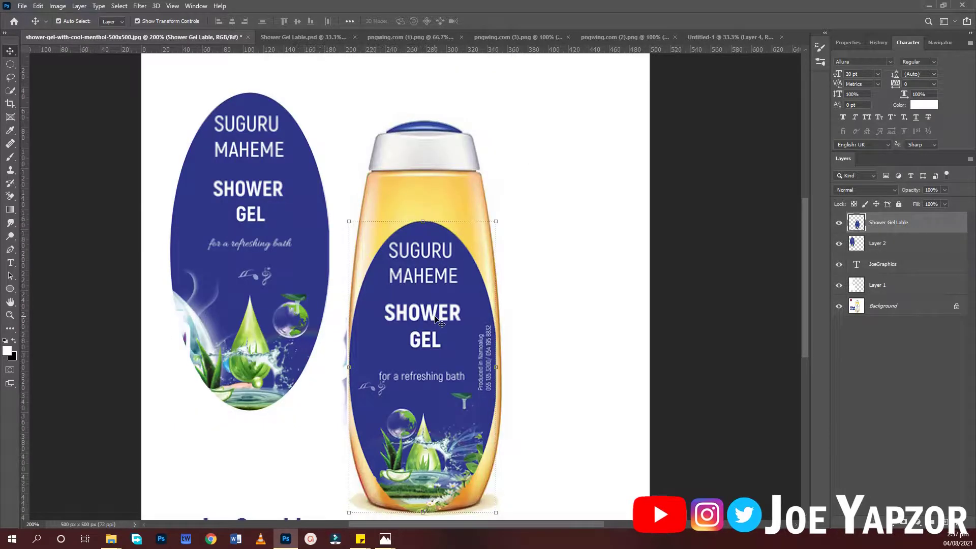
pyautogui.press('Delete')
pyautogui.moveTo(236, 210); pyautogui.dragTo(414, 310)
# Scale the label to about 93%, align it on the bottle, and view the mockup at 100%
pyautogui.moveTo(506, 191); pyautogui.dragTo(495, 213)
pyautogui.moveTo(455, 343)
pyautogui.mouseDown()
pyautogui.moveTo(459, 350)
pyautogui.moveTo(449, 350)
pyautogui.mouseUp()
pyautogui.press('Return')
pyautogui.click(711, 267)
pyautogui.hotkey('ctrl', '0')
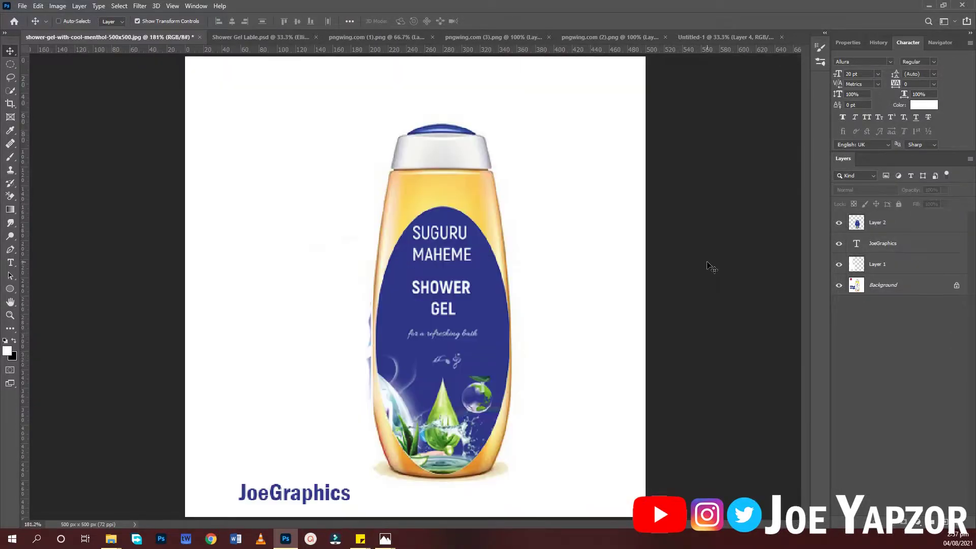
pyautogui.hotkey('ctrl', '1')
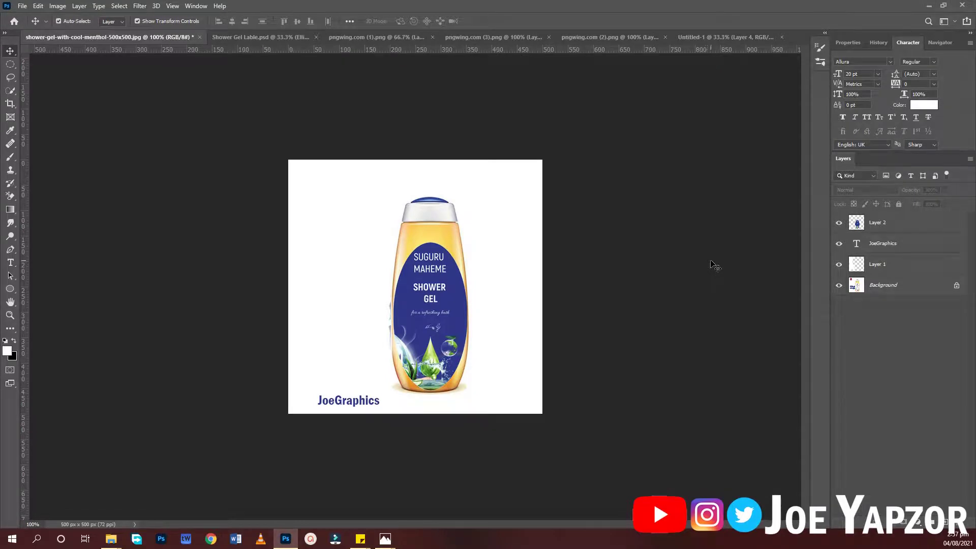
# Replace the JoeGraphics caption text with 'subscribe for more'
pyautogui.press('t')
pyautogui.click(351, 402)
pyautogui.hotkey('ctrl', 'a')
pyautogui.write('figr')
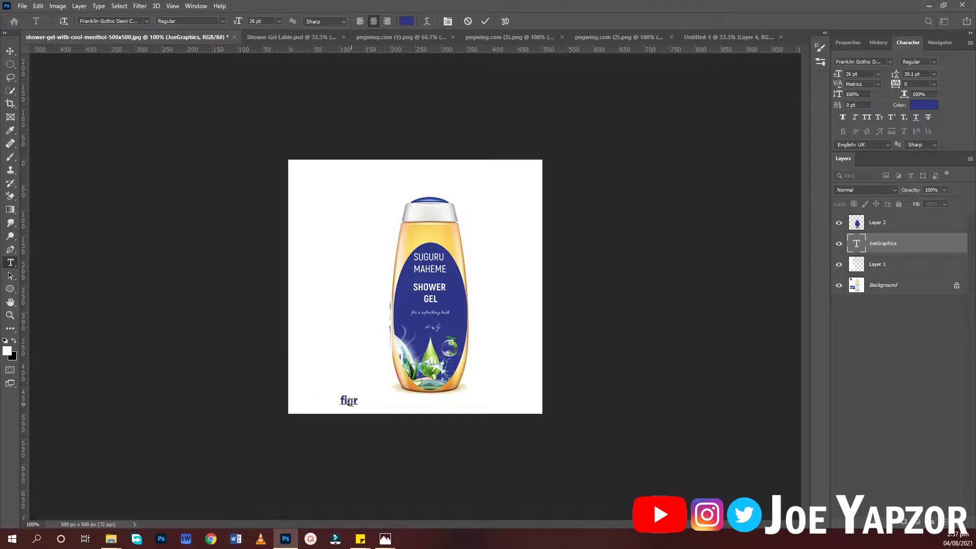
pyautogui.write('subscruve')
pyautogui.press('BackSpace')
pyautogui.press('BackSpace')
pyautogui.press('BackSpace')
pyautogui.write('ibe for ')
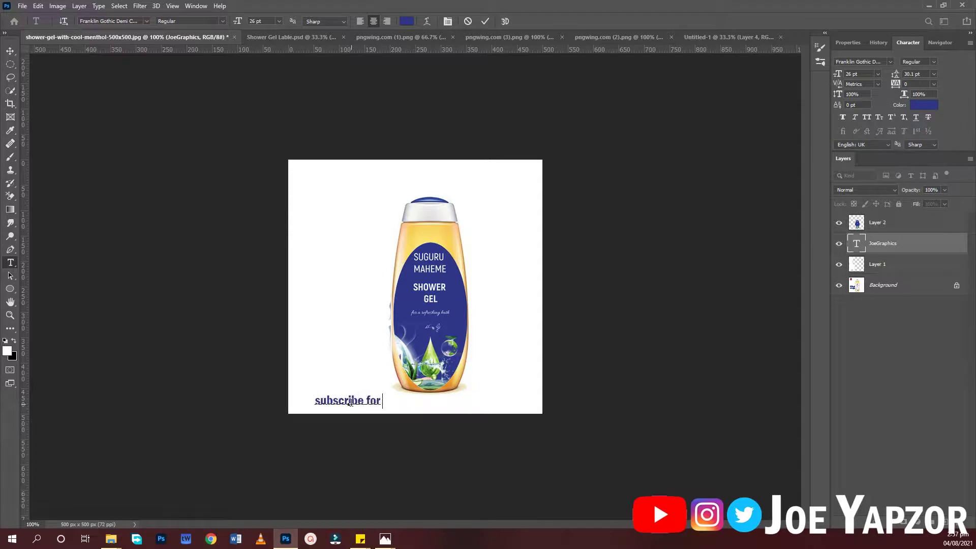
pyautogui.write('more')
# Colour the new caption red (#ff0000) and commit the text edit
pyautogui.hotkey('ctrl', 'a')
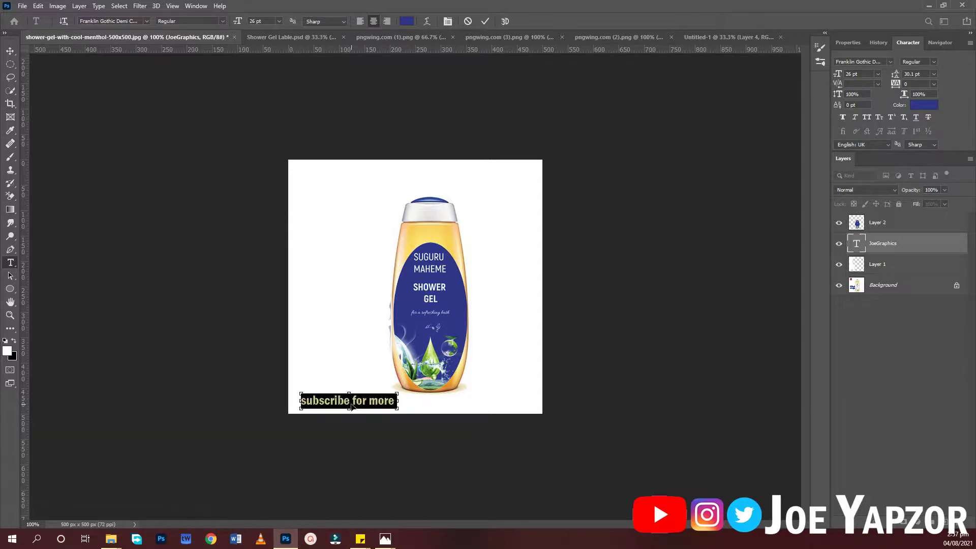
pyautogui.click(407, 21)
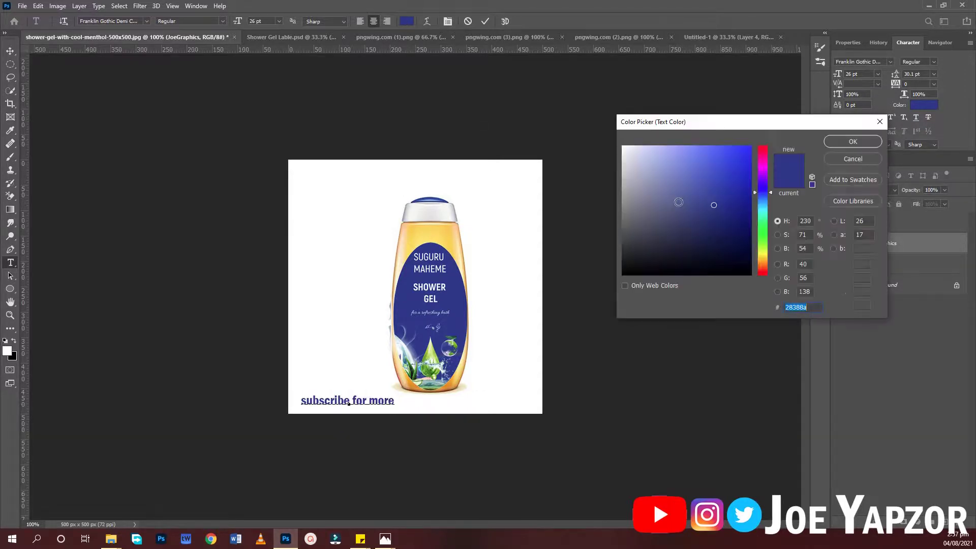
pyautogui.click(750, 148)
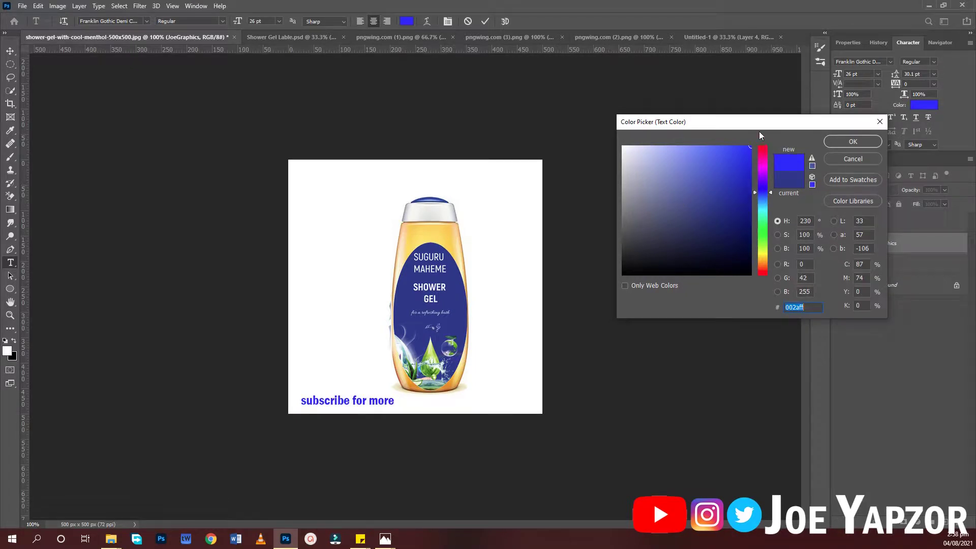
pyautogui.moveTo(762, 183); pyautogui.dragTo(765, 133)
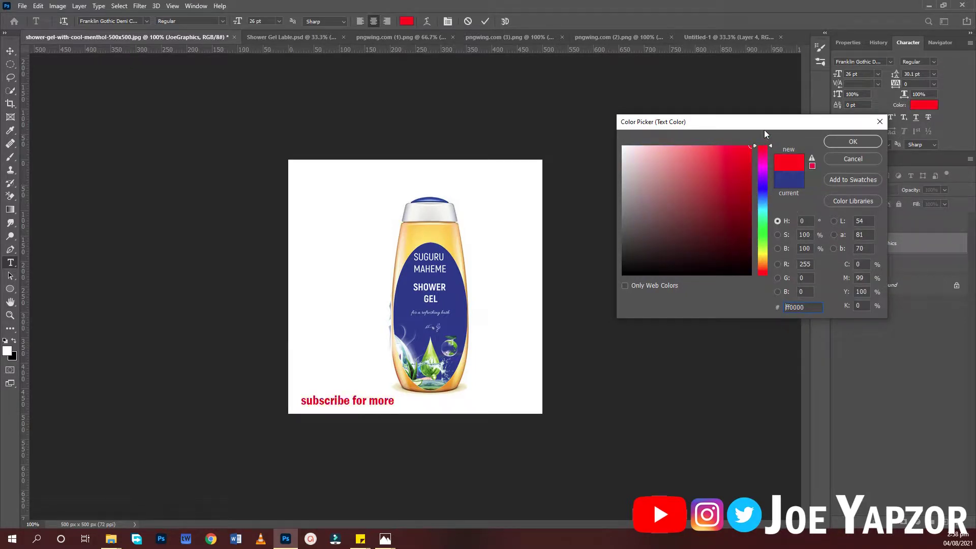
pyautogui.click(868, 144)
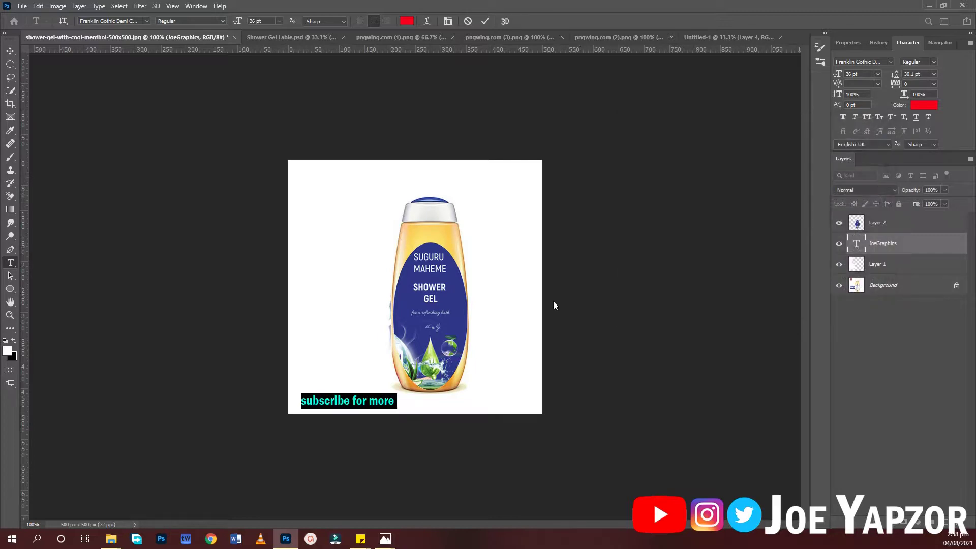
pyautogui.click(487, 20)
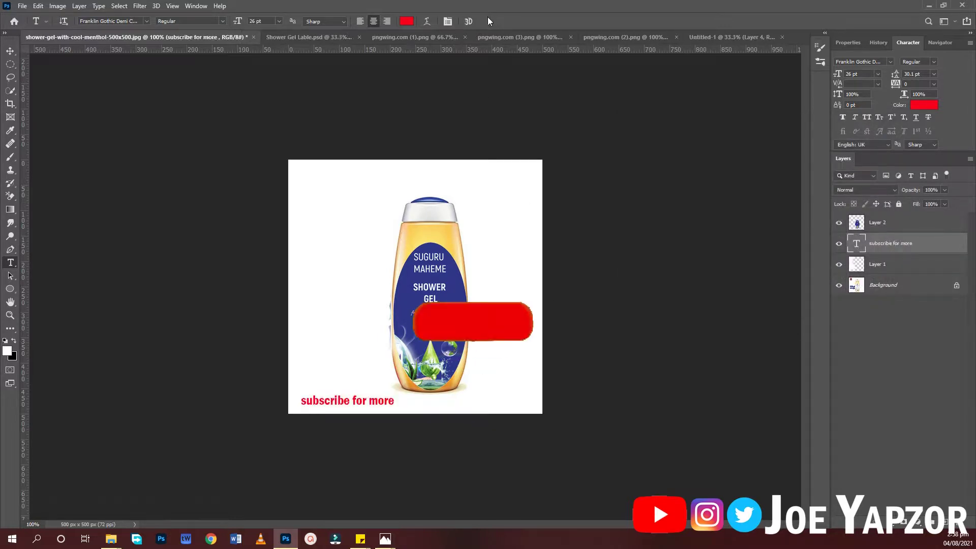